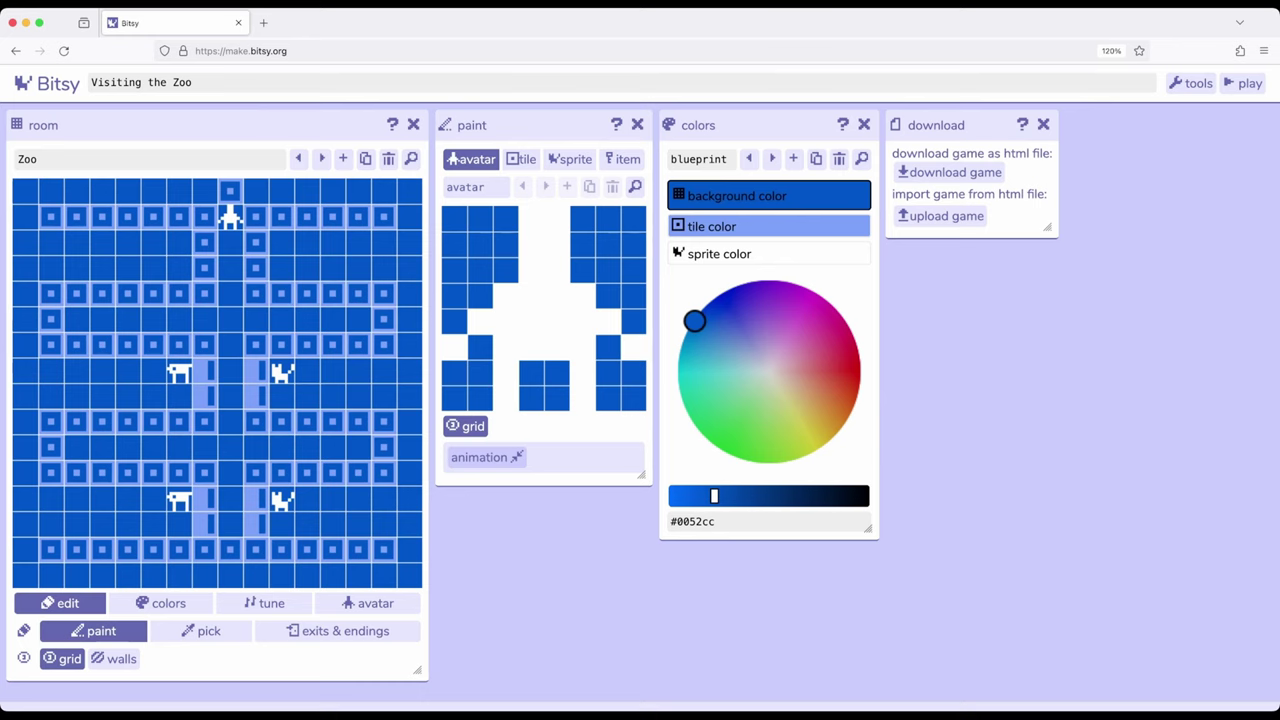
Browse the block and glass tiles, then show the cat sprite and its 'I'm a cat' dialog.
{"action": "left_click", "coordinate": [521, 159]}
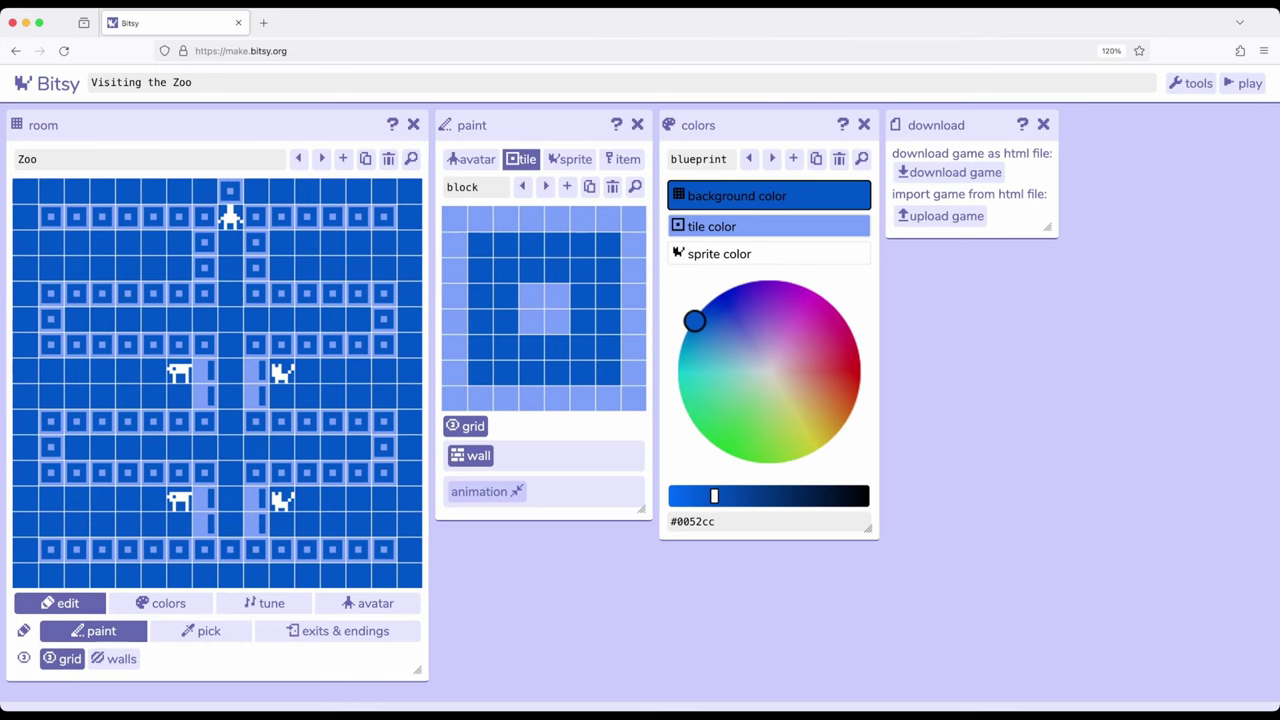
{"action": "left_click", "coordinate": [546, 187]}
{"action": "left_click", "coordinate": [546, 187]}
{"action": "left_click", "coordinate": [570, 159]}
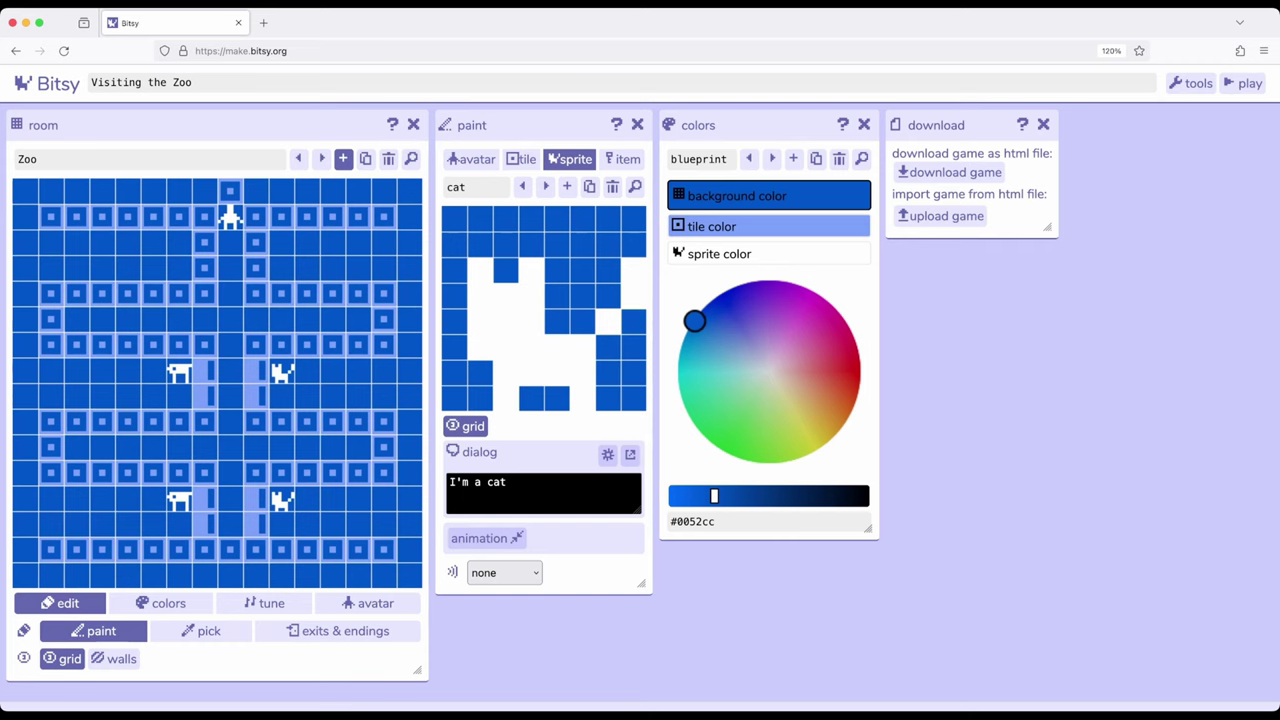
Add a new empty room and rename it from 'room 1' to 'entrance'.
{"action": "left_click", "coordinate": [343, 158]}
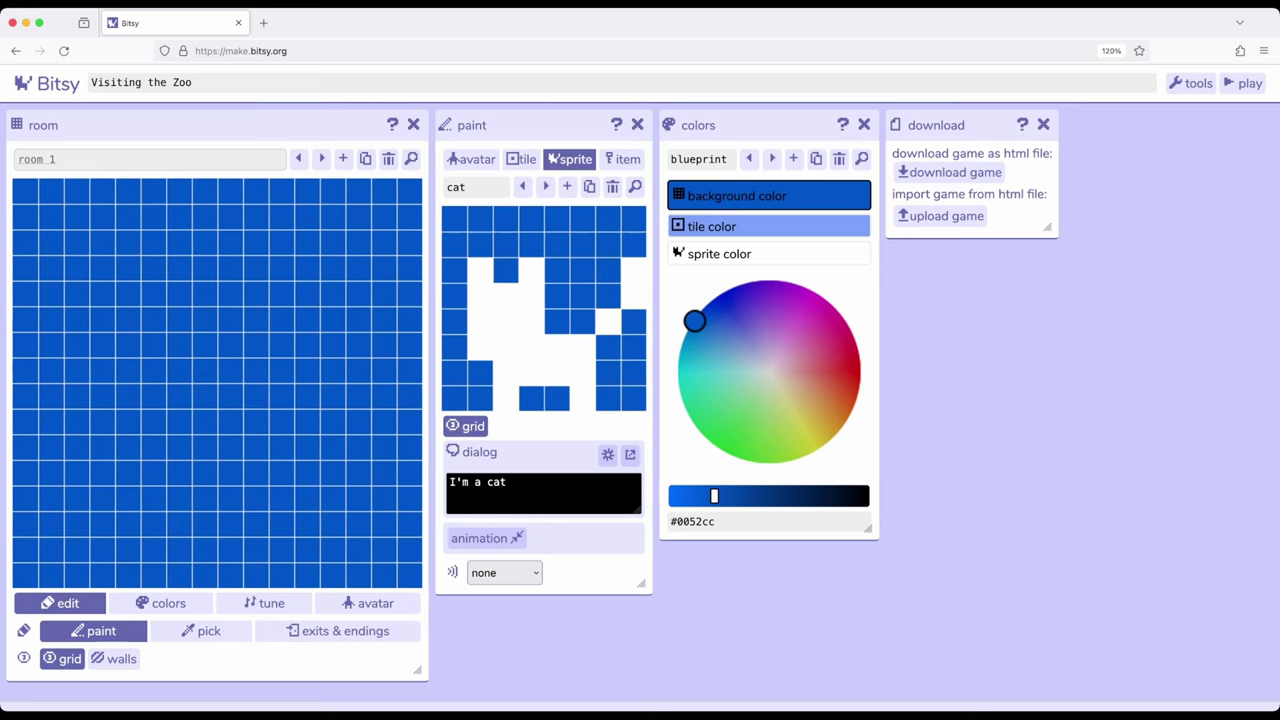
{"action": "left_click", "coordinate": [150, 159]}
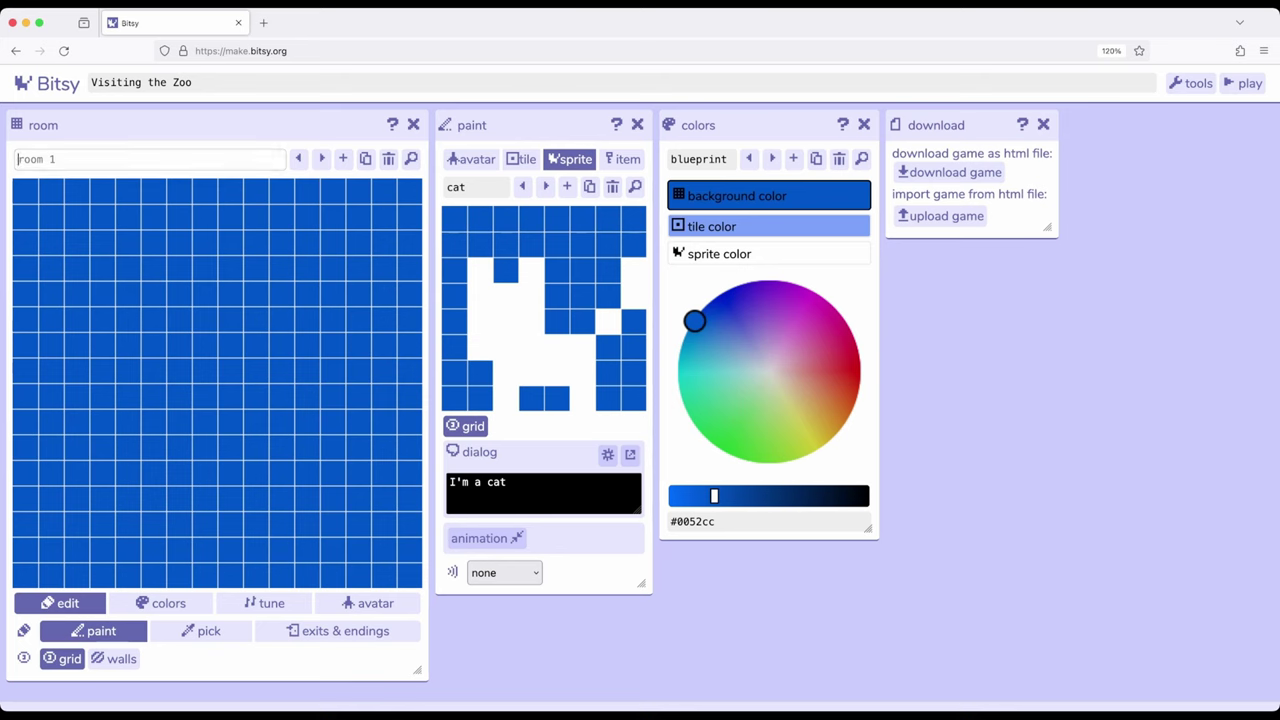
{"action": "type", "text": "entrance"}
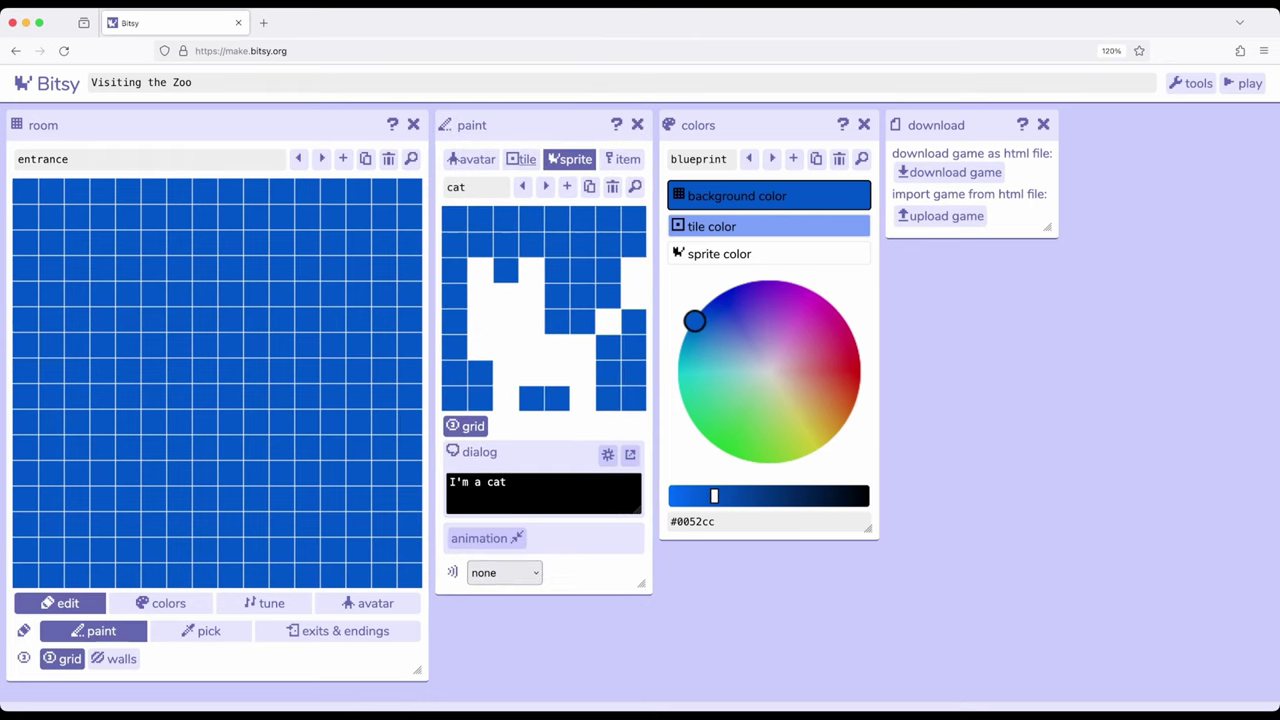
Draw a rectangular block-tile wall in the entrance room and place the avatar inside it.
{"action": "left_click", "coordinate": [521, 159]}
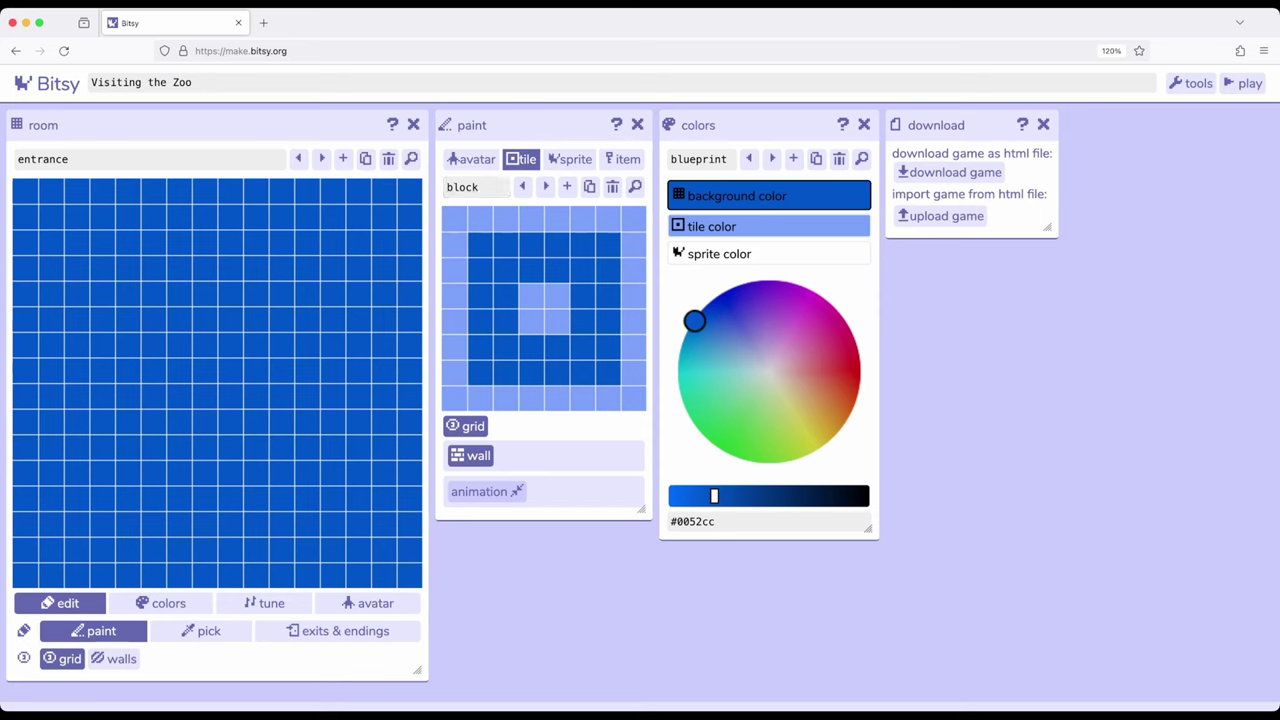
{"action": "mouse_move", "coordinate": [50, 216]}
{"action": "left_mouse_down"}
{"action": "mouse_move", "coordinate": [51, 318]}
{"action": "mouse_move", "coordinate": [383, 318]}
{"action": "mouse_move", "coordinate": [383, 216]}
{"action": "mouse_move", "coordinate": [50, 216]}
{"action": "left_mouse_up"}
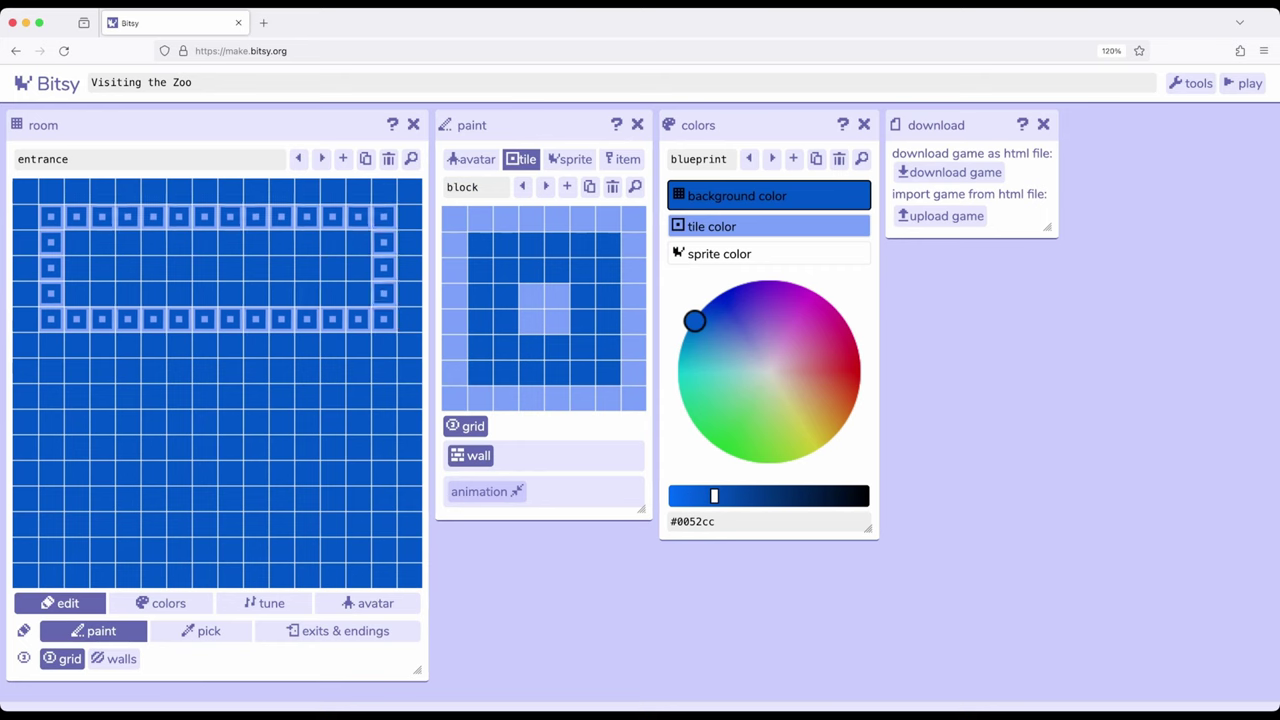
{"action": "left_click", "coordinate": [472, 159]}
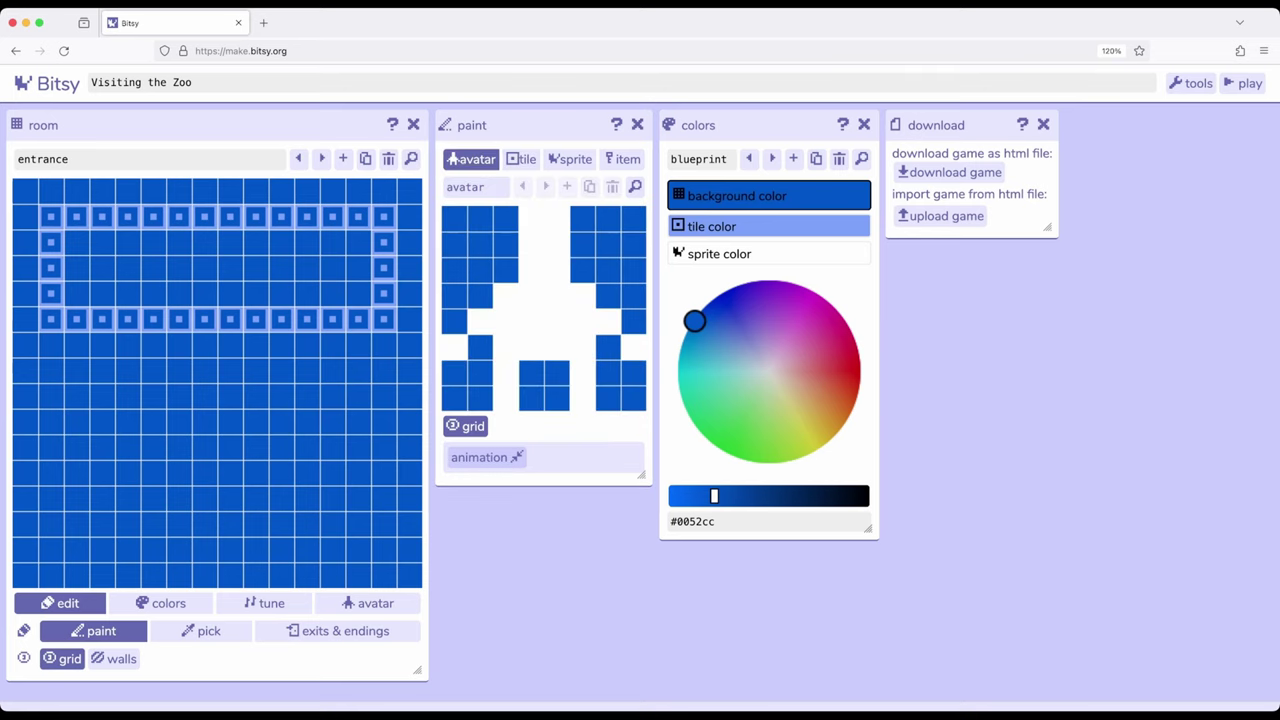
{"action": "left_click", "coordinate": [76, 267]}
Switch the entrance room to exits & endings and open its editor panel.
{"action": "left_click", "coordinate": [345, 631]}
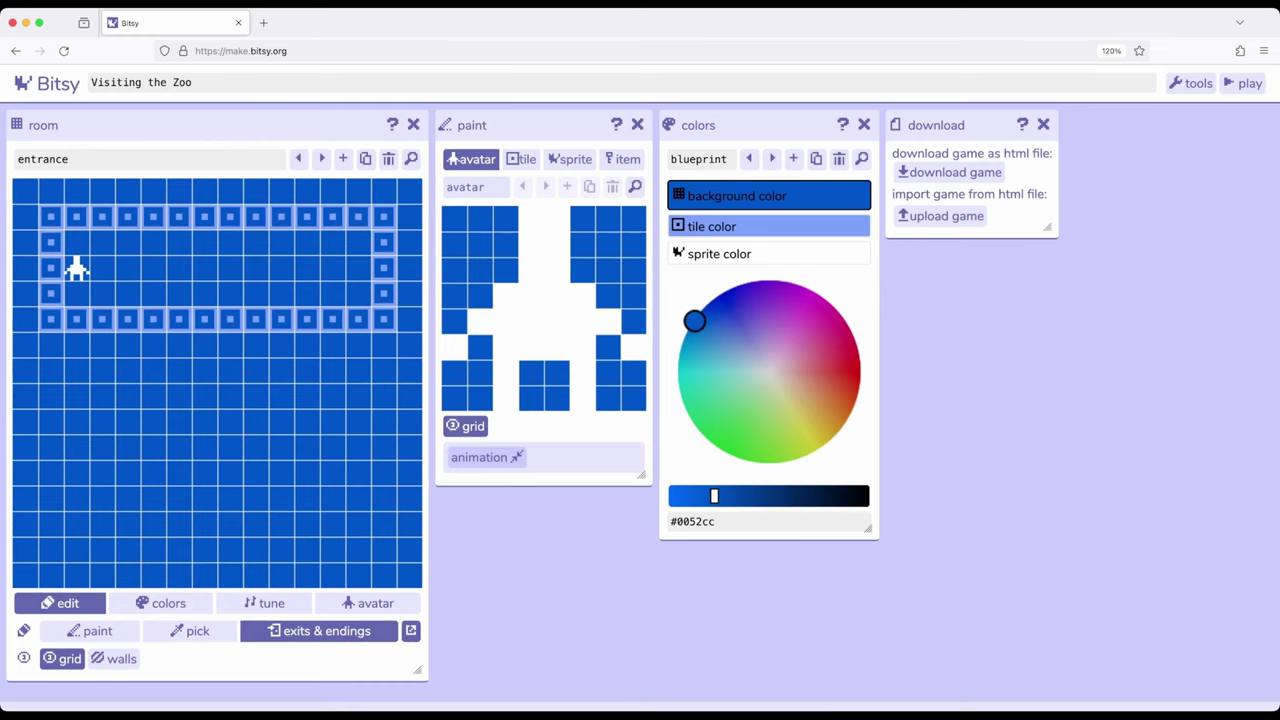
{"action": "left_click", "coordinate": [410, 631]}
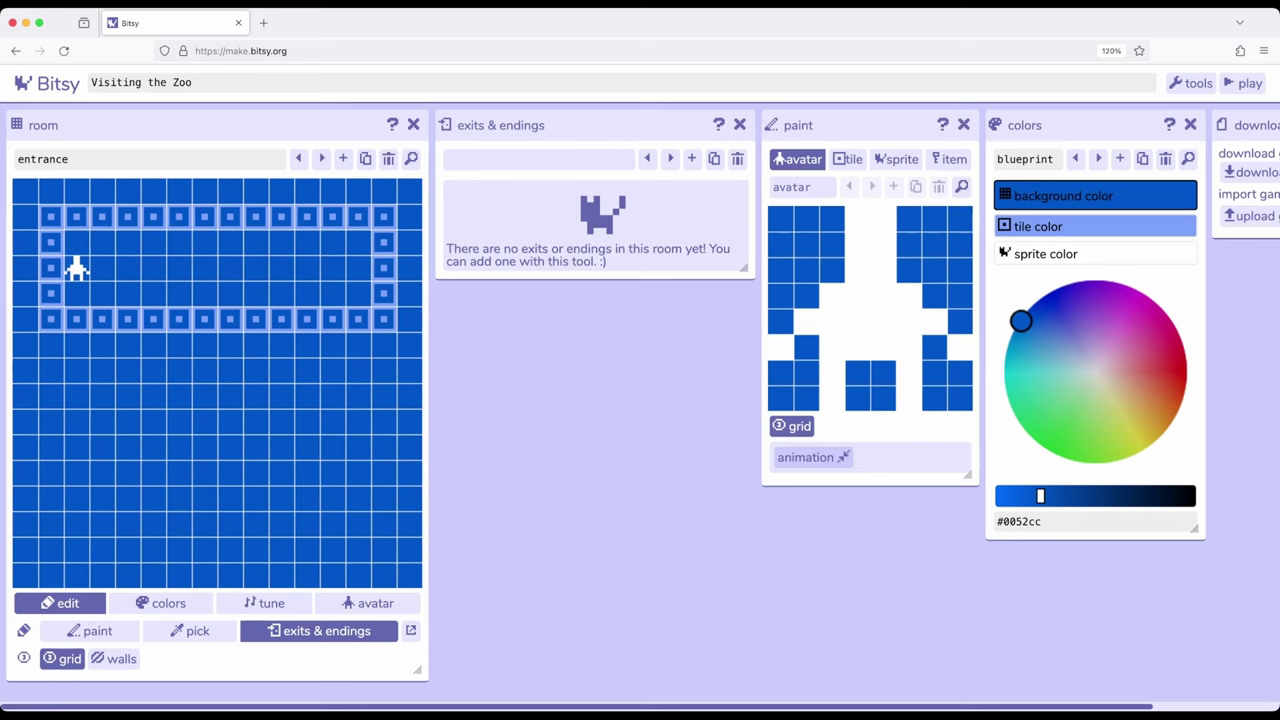
Add an exit from entrance (2,2) paired with a Zoo return exit at (13,13).
{"action": "left_click_drag", "start_coordinate": [606, 262], "coordinate": [446, 200]}
{"action": "left_click", "coordinate": [446, 200]}
{"action": "left_click", "coordinate": [691, 159]}
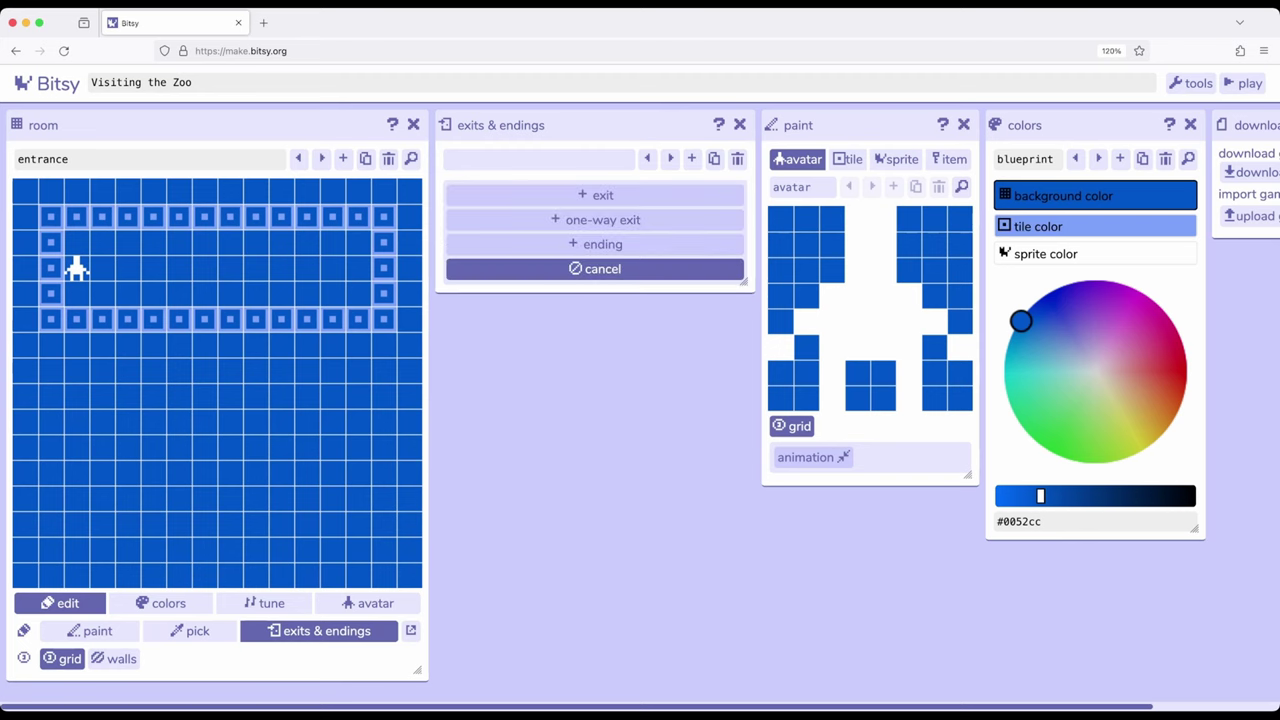
{"action": "left_click", "coordinate": [597, 195]}
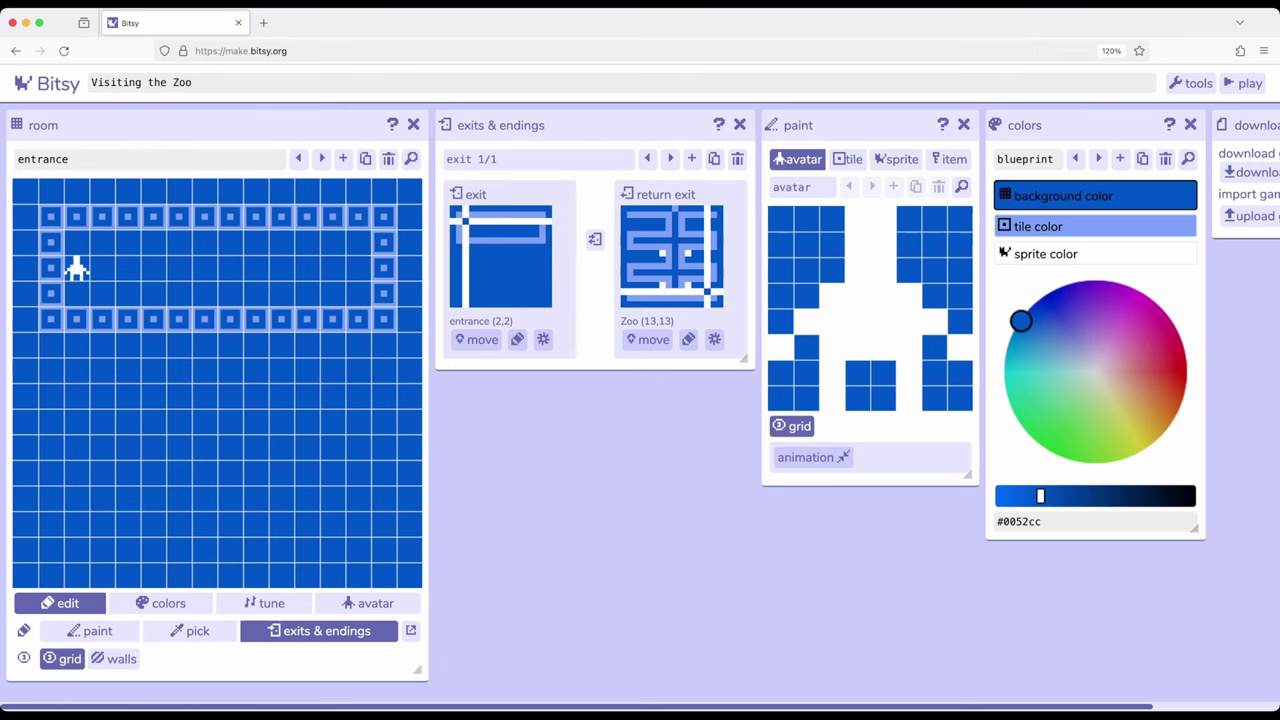
Move the entrance room's exit to tile (13,2).
{"action": "left_click", "coordinate": [477, 339]}
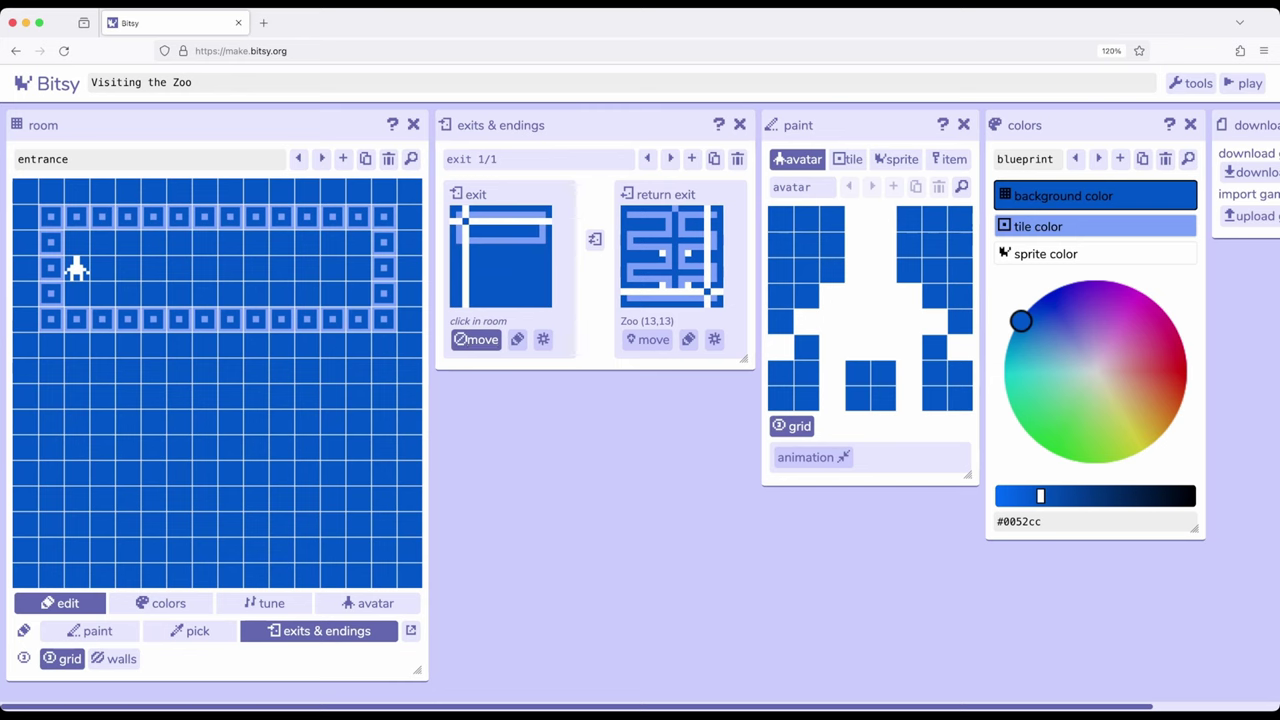
{"action": "left_click", "coordinate": [358, 243]}
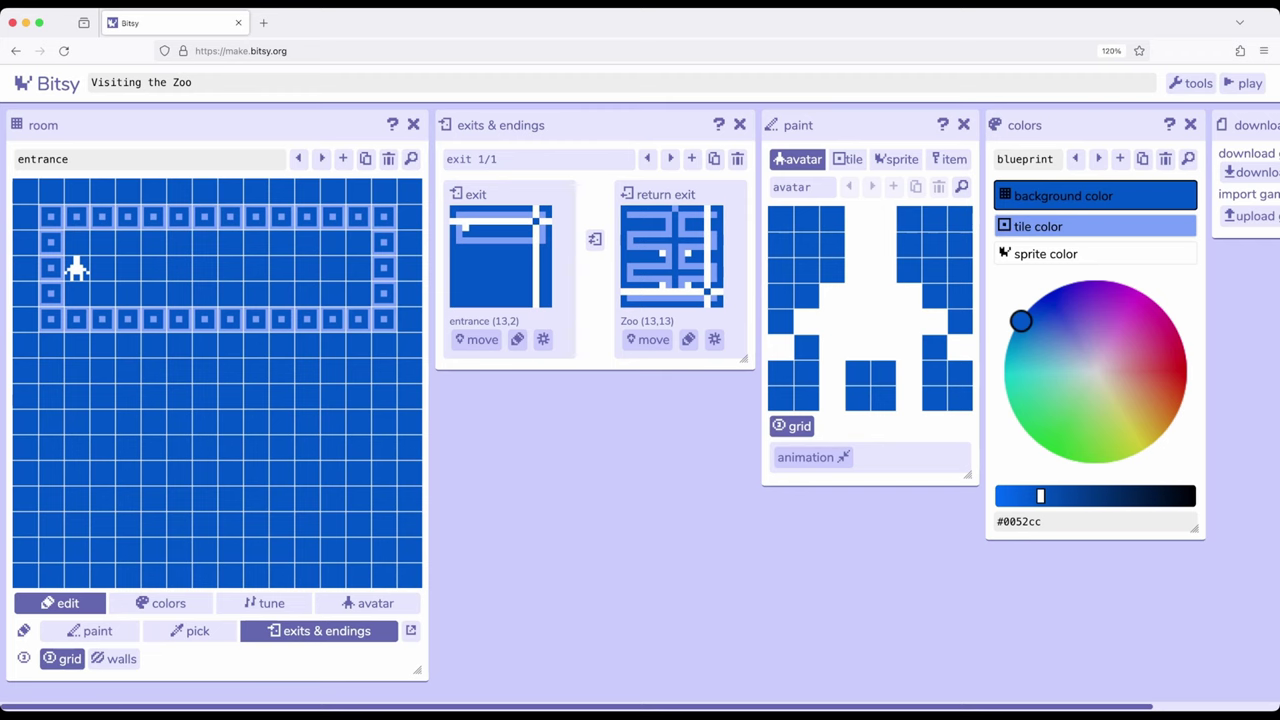
{"action": "left_click", "coordinate": [481, 339]}
{"action": "left_click", "coordinate": [481, 339]}
Move the Zoo's return exit to tile (8,1), then return to the entrance room.
{"action": "left_click", "coordinate": [321, 158]}
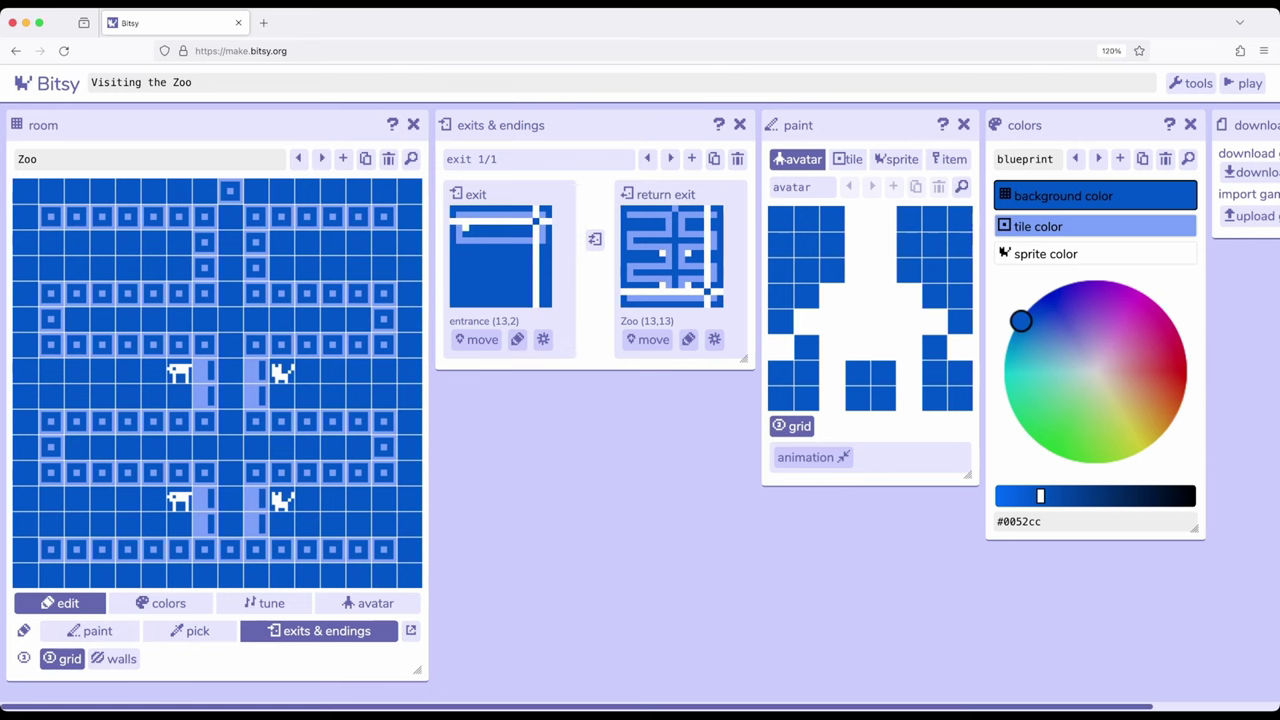
{"action": "left_click", "coordinate": [647, 339]}
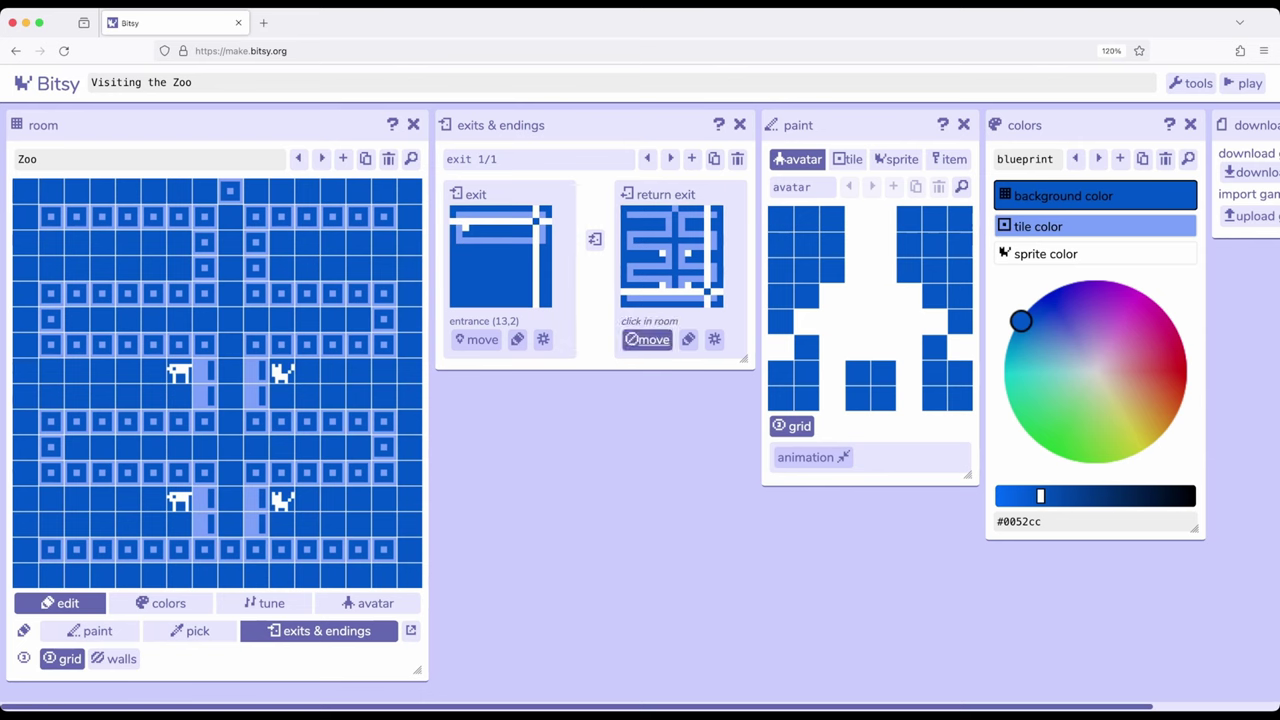
{"action": "left_click", "coordinate": [230, 216]}
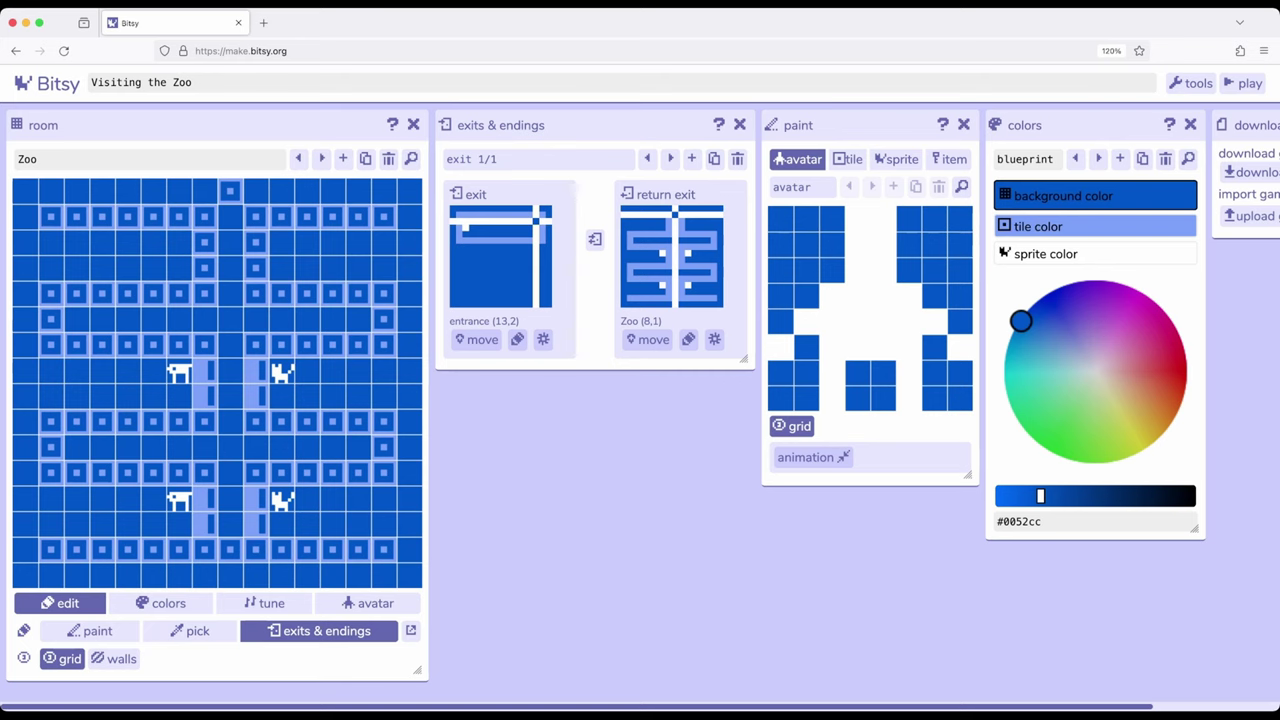
{"action": "left_click", "coordinate": [298, 158]}
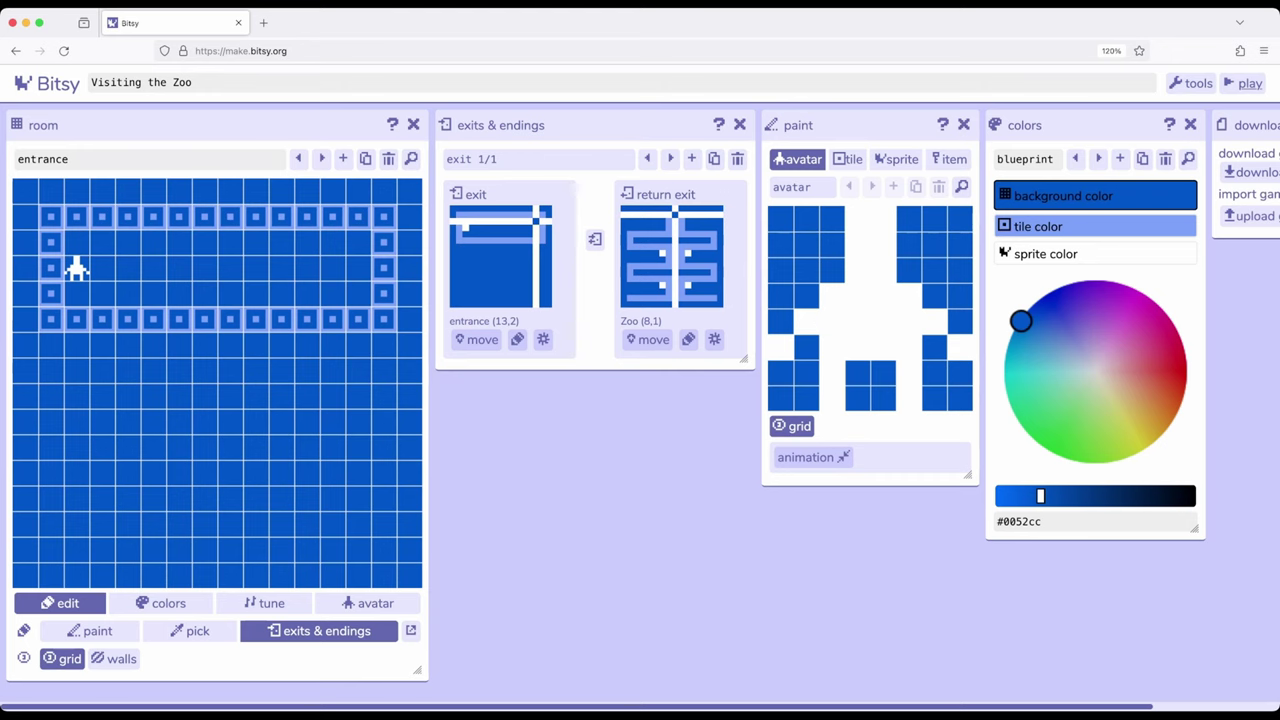
{"action": "left_click", "coordinate": [1243, 83]}
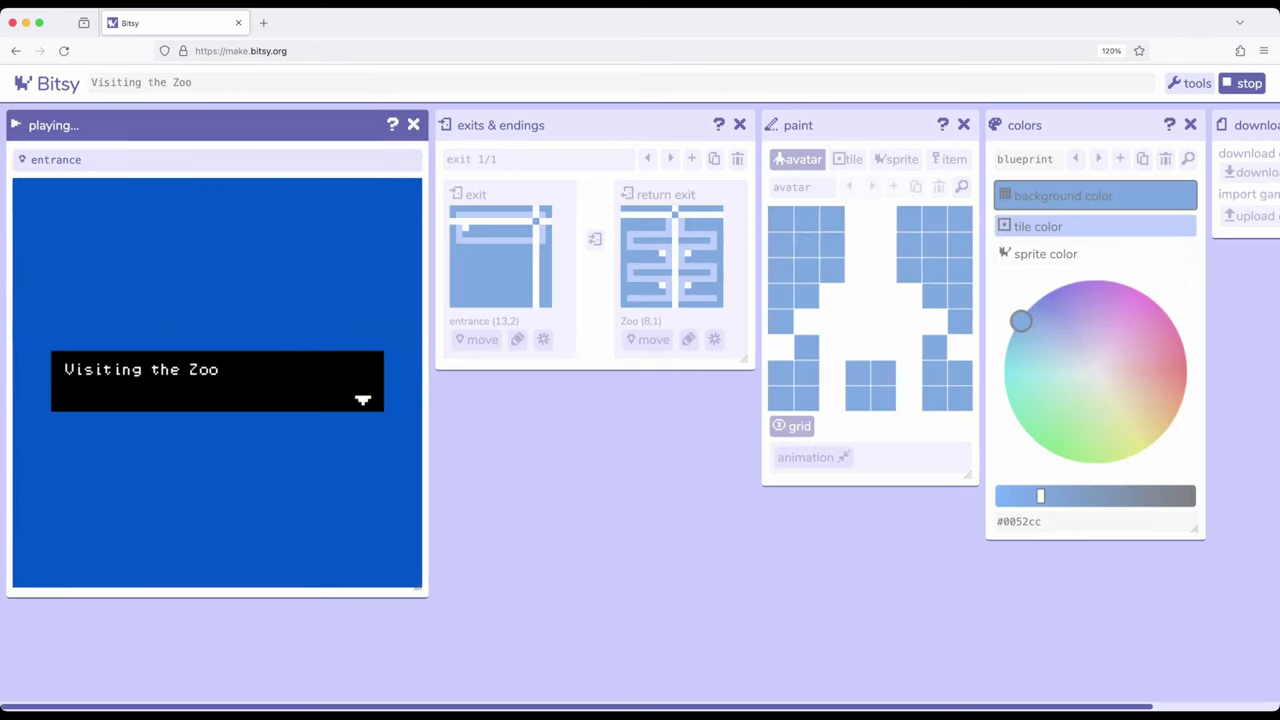
{"action": "key", "text": "Right"}
{"action": "key", "text": "Right"}
{"action": "key", "text": "Right"}
{"action": "key", "text": "Right"}
{"action": "key", "text": "Up"}
{"action": "key", "text": "Left"}
{"action": "key", "text": "Left"}
{"action": "key", "text": "Left"}
{"action": "key", "text": "Down"}
{"action": "key", "text": "Down"}
{"action": "key", "text": "Right"}
{"action": "key", "text": "Right"}
{"action": "key", "text": "Right"}
{"action": "key", "text": "Right"}
{"action": "key", "text": "Right"}
{"action": "key", "text": "Right"}
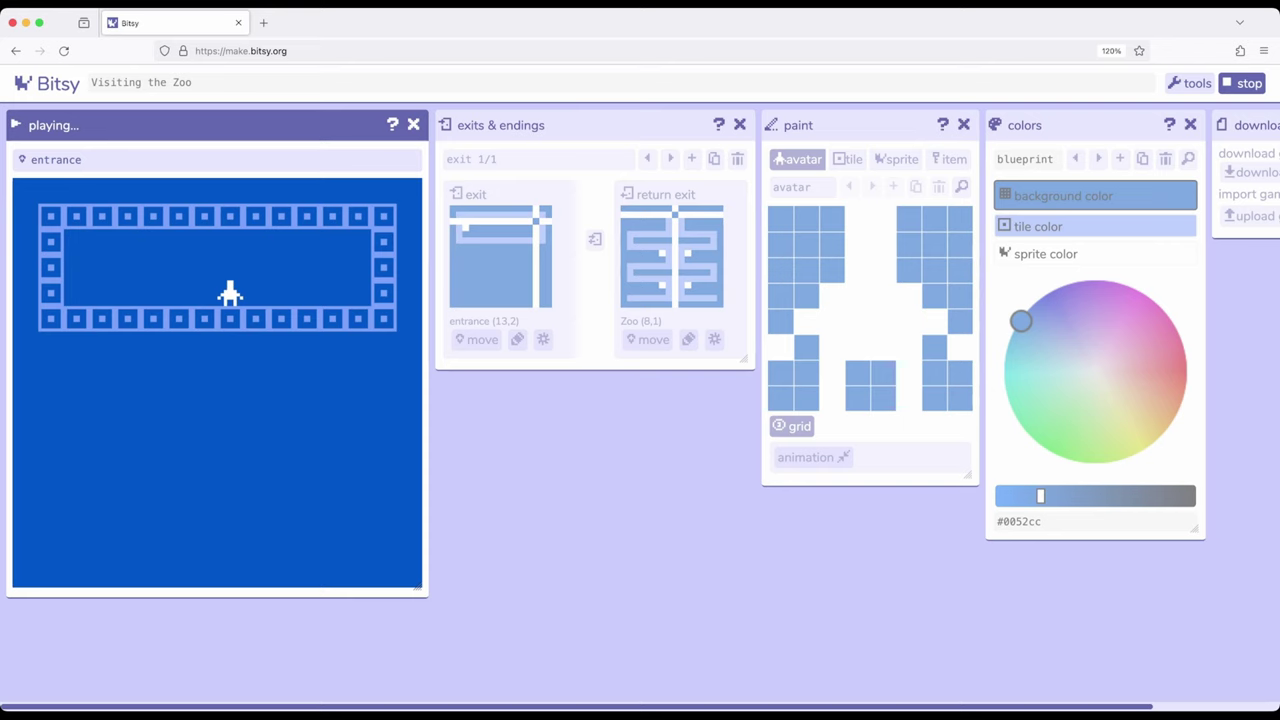
{"action": "key", "text": "Up"}
{"action": "key", "text": "Up"}
{"action": "key", "text": "Right"}
{"action": "key", "text": "Right"}
{"action": "key", "text": "Right"}
{"action": "key", "text": "Right"}
{"action": "key", "text": "Right"}
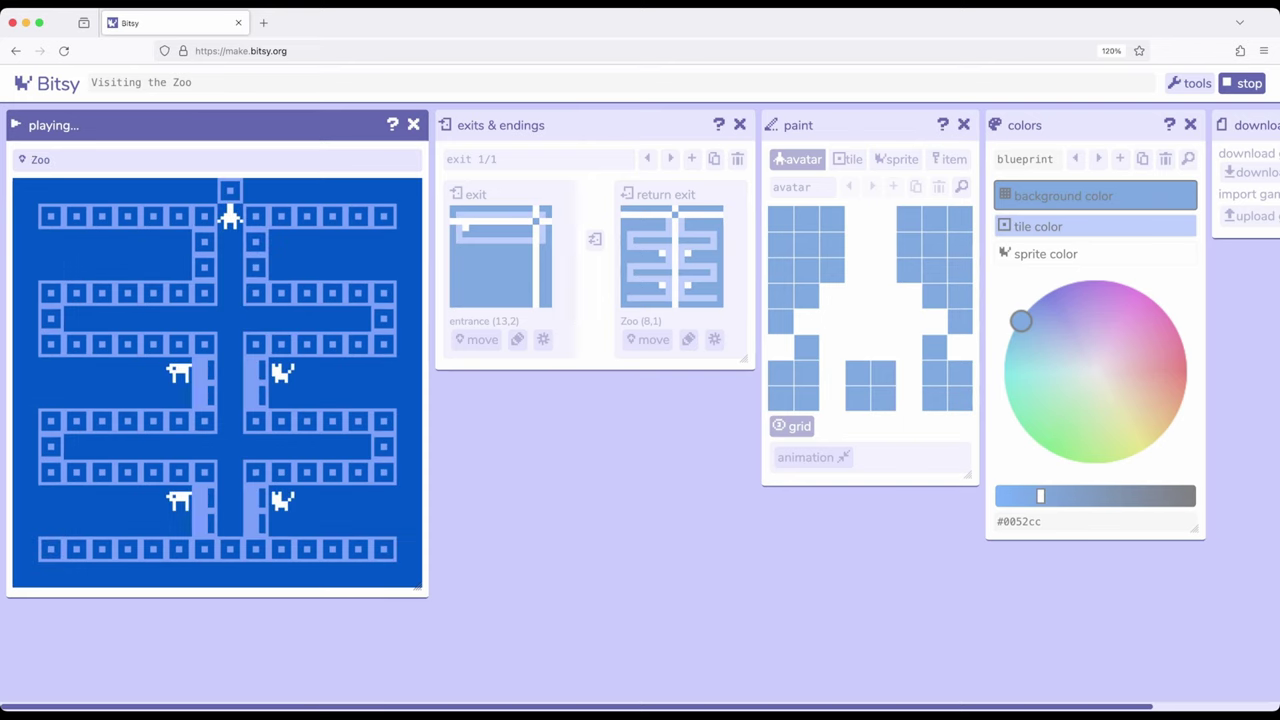
{"action": "key", "text": "Down"}
{"action": "key", "text": "Down"}
{"action": "key", "text": "Down"}
{"action": "key", "text": "Up"}
{"action": "key", "text": "Up"}
{"action": "key", "text": "Up"}
{"action": "key", "text": "Left"}
{"action": "key", "text": "Left"}
{"action": "key", "text": "Left"}
{"action": "key", "text": "Right"}
{"action": "key", "text": "Right"}
{"action": "key", "text": "Right"}
{"action": "key", "text": "Down"}
{"action": "key", "text": "Down"}
{"action": "key", "text": "Down"}
{"action": "key", "text": "Down"}
{"action": "key", "text": "Down"}
{"action": "key", "text": "Down"}
{"action": "key", "text": "Up"}
{"action": "key", "text": "Up"}
{"action": "key", "text": "Up"}
{"action": "key", "text": "Up"}
{"action": "key", "text": "Up"}
{"action": "key", "text": "Up"}
{"action": "key", "text": "Up"}
{"action": "key", "text": "Left"}
{"action": "key", "text": "Left"}
{"action": "key", "text": "Right"}
{"action": "key", "text": "Right"}
{"action": "key", "text": "Down"}
{"action": "key", "text": "Down"}
{"action": "key", "text": "Down"}
{"action": "key", "text": "Down"}
{"action": "key", "text": "Down"}
{"action": "key", "text": "Up"}
{"action": "key", "text": "Up"}
{"action": "key", "text": "Up"}
{"action": "key", "text": "Up"}
{"action": "key", "text": "Up"}
{"action": "key", "text": "Up"}
{"action": "key", "text": "Left"}
{"action": "key", "text": "Left"}
{"action": "key", "text": "Left"}
{"action": "key", "text": "Right"}
{"action": "key", "text": "Right"}
{"action": "key", "text": "Right"}
{"action": "key", "text": "Up"}
{"action": "key", "text": "Down"}
{"action": "key", "text": "Left"}
{"action": "key", "text": "Left"}
{"action": "key", "text": "Up"}
{"action": "key", "text": "Right"}
{"action": "key", "text": "Right"}
{"action": "key", "text": "Down"}
{"action": "key", "text": "Down"}
{"action": "key", "text": "Down"}
{"action": "key", "text": "Up"}
{"action": "key", "text": "Up"}
{"action": "key", "text": "Up"}
{"action": "key", "text": "Up"}
{"action": "key", "text": "Left"}
{"action": "key", "text": "Left"}
{"action": "key", "text": "Right"}
{"action": "key", "text": "Right"}
{"action": "key", "text": "Down"}
{"action": "key", "text": "Down"}
{"action": "key", "text": "Down"}
{"action": "left_click", "coordinate": [1242, 83]}
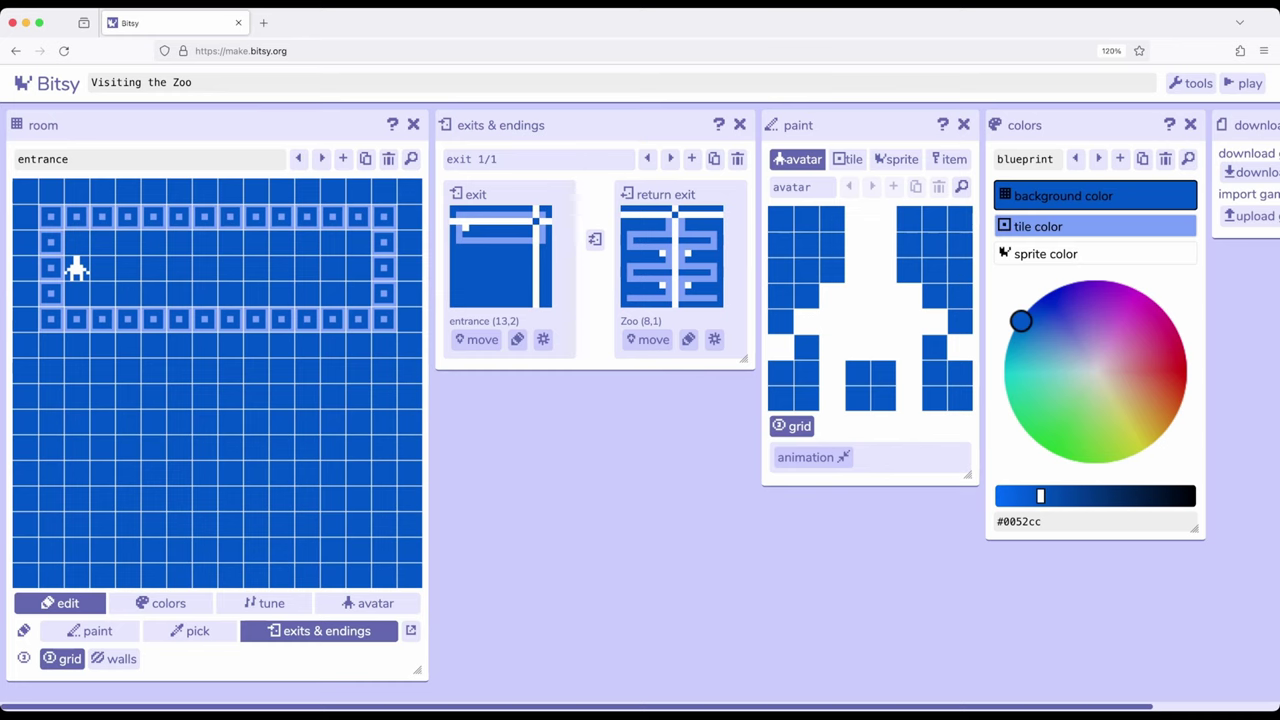
Create a new tile drawn as an arched doorway and name it 'door'.
{"action": "left_click", "coordinate": [847, 159]}
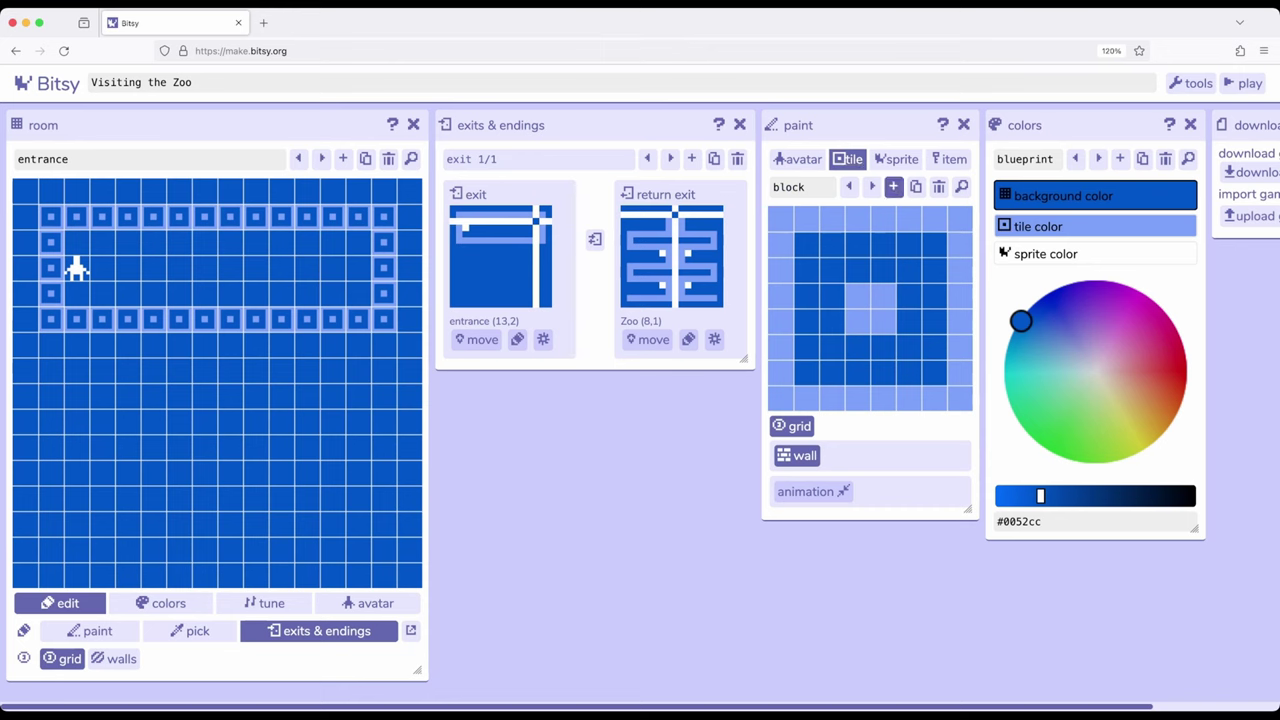
{"action": "left_click", "coordinate": [893, 186]}
{"action": "mouse_move", "coordinate": [831, 244]}
{"action": "left_mouse_down"}
{"action": "mouse_move", "coordinate": [908, 244]}
{"action": "mouse_move", "coordinate": [908, 270]}
{"action": "mouse_move", "coordinate": [806, 270]}
{"action": "mouse_move", "coordinate": [806, 372]}
{"action": "mouse_move", "coordinate": [831, 398]}
{"action": "mouse_move", "coordinate": [934, 398]}
{"action": "mouse_move", "coordinate": [934, 295]}
{"action": "mouse_move", "coordinate": [831, 295]}
{"action": "left_mouse_up"}
{"action": "mouse_move", "coordinate": [908, 295]}
{"action": "left_mouse_down"}
{"action": "mouse_move", "coordinate": [908, 321]}
{"action": "mouse_move", "coordinate": [831, 321]}
{"action": "mouse_move", "coordinate": [883, 321]}
{"action": "mouse_move", "coordinate": [831, 372]}
{"action": "mouse_move", "coordinate": [883, 347]}
{"action": "left_mouse_up"}
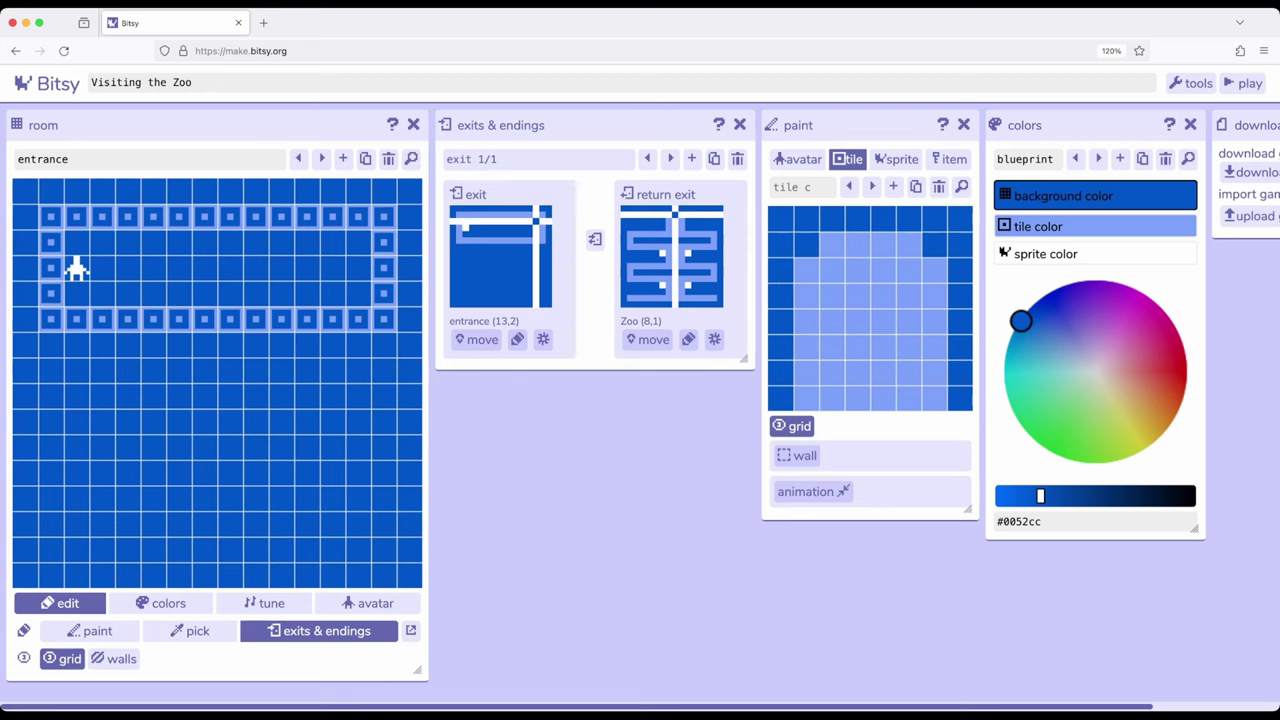
{"action": "left_click", "coordinate": [774, 187]}
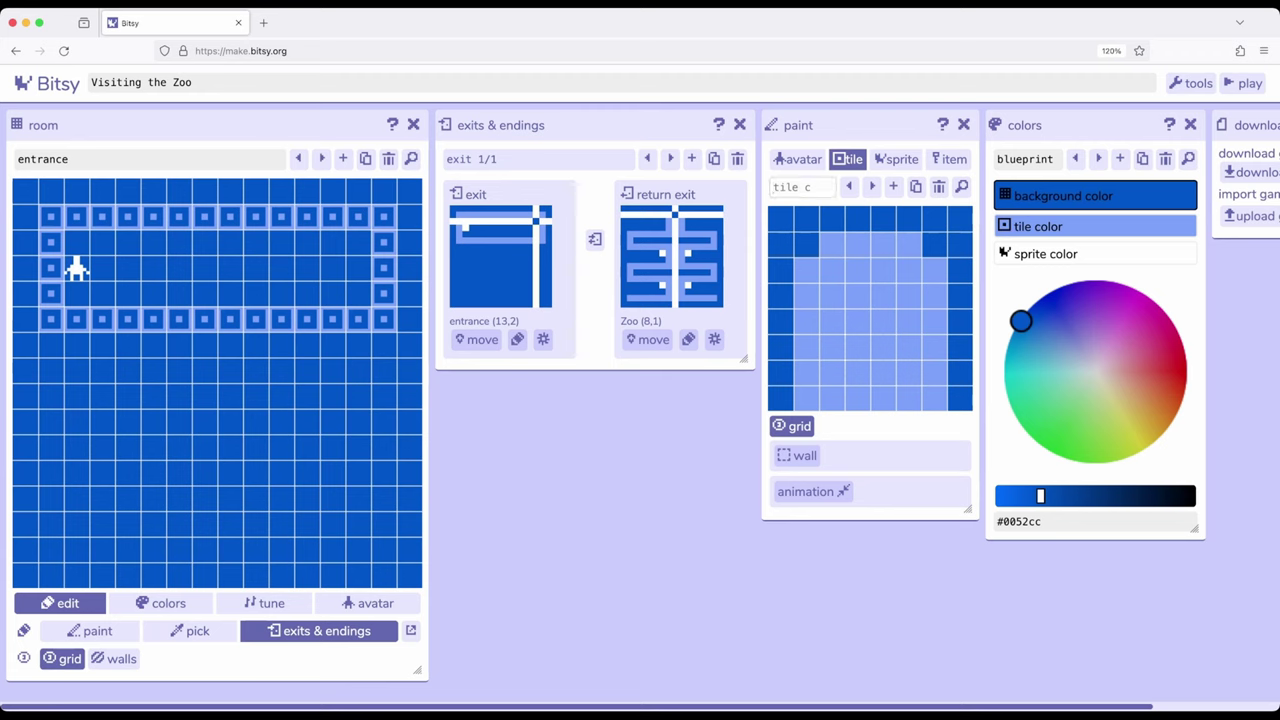
{"action": "type", "text": "door"}
Paint the door tile at entrance (13,2) and at Zoo (8,1), then view entrance again.
{"action": "left_click", "coordinate": [97, 631]}
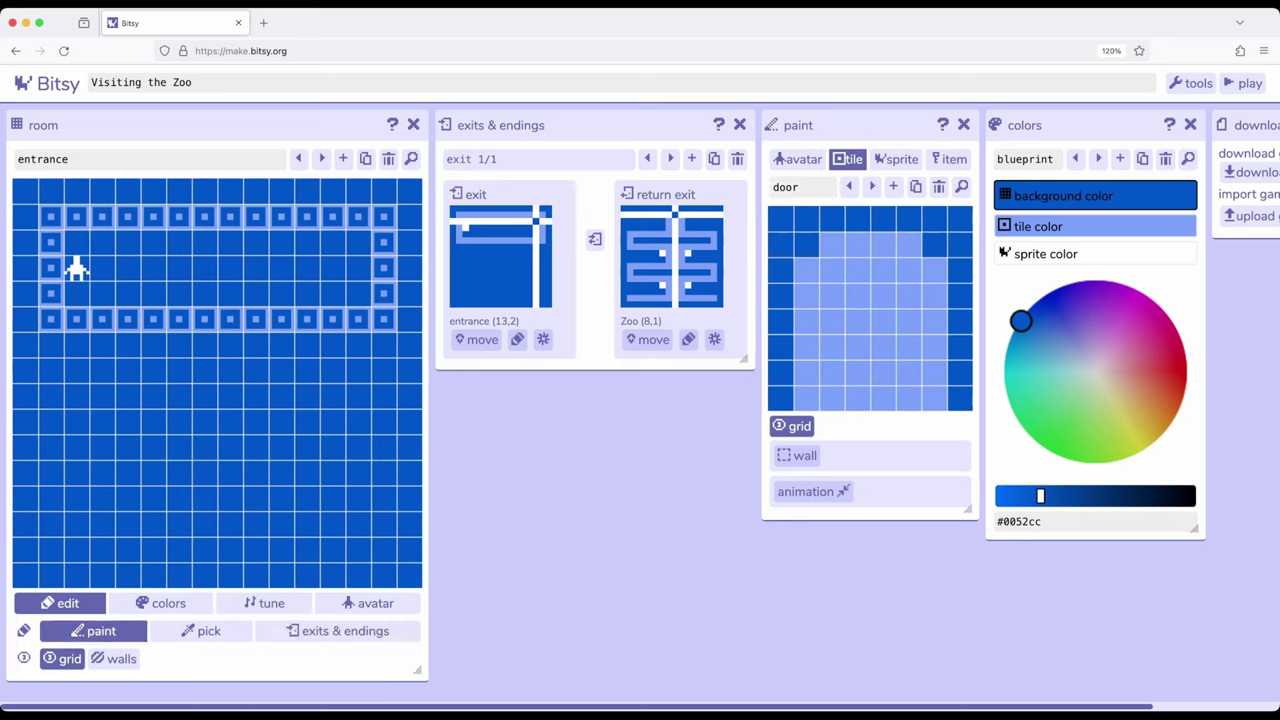
{"action": "left_click", "coordinate": [358, 243]}
{"action": "scroll", "coordinate": [870, 300], "scroll_direction": "down", "scroll_amount": 1}
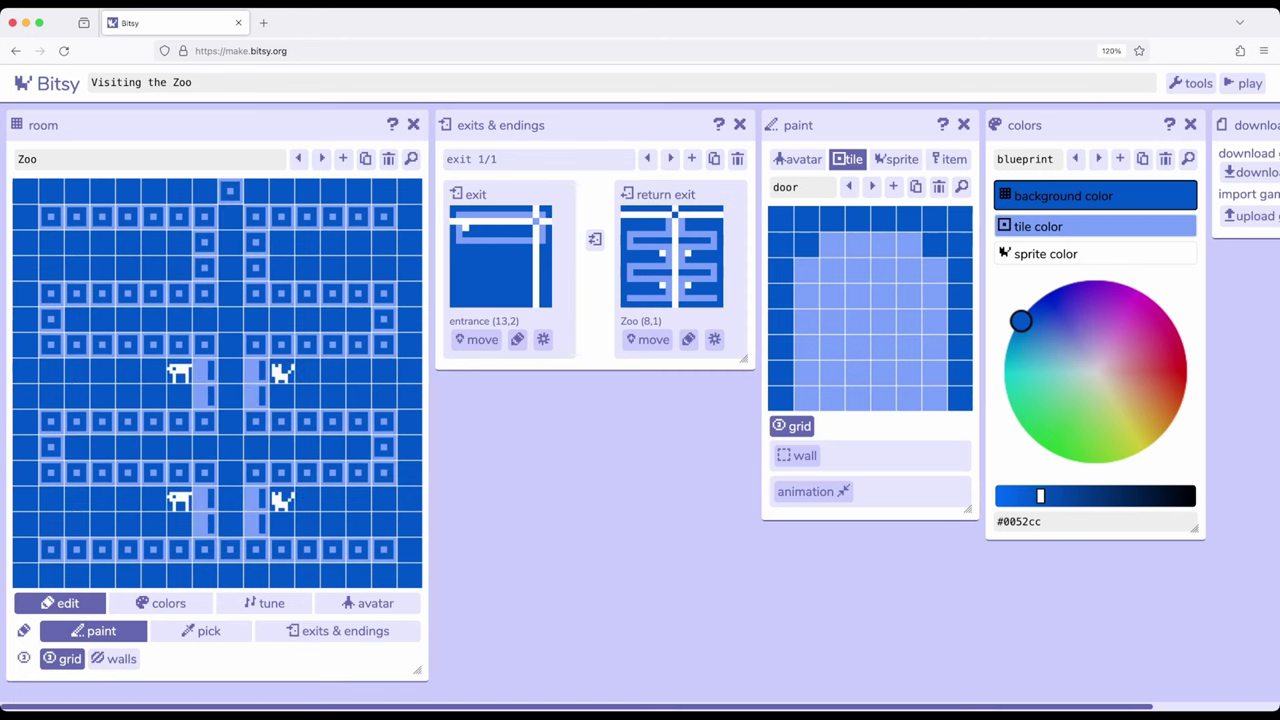
{"action": "left_click", "coordinate": [230, 217]}
{"action": "left_click", "coordinate": [298, 158]}
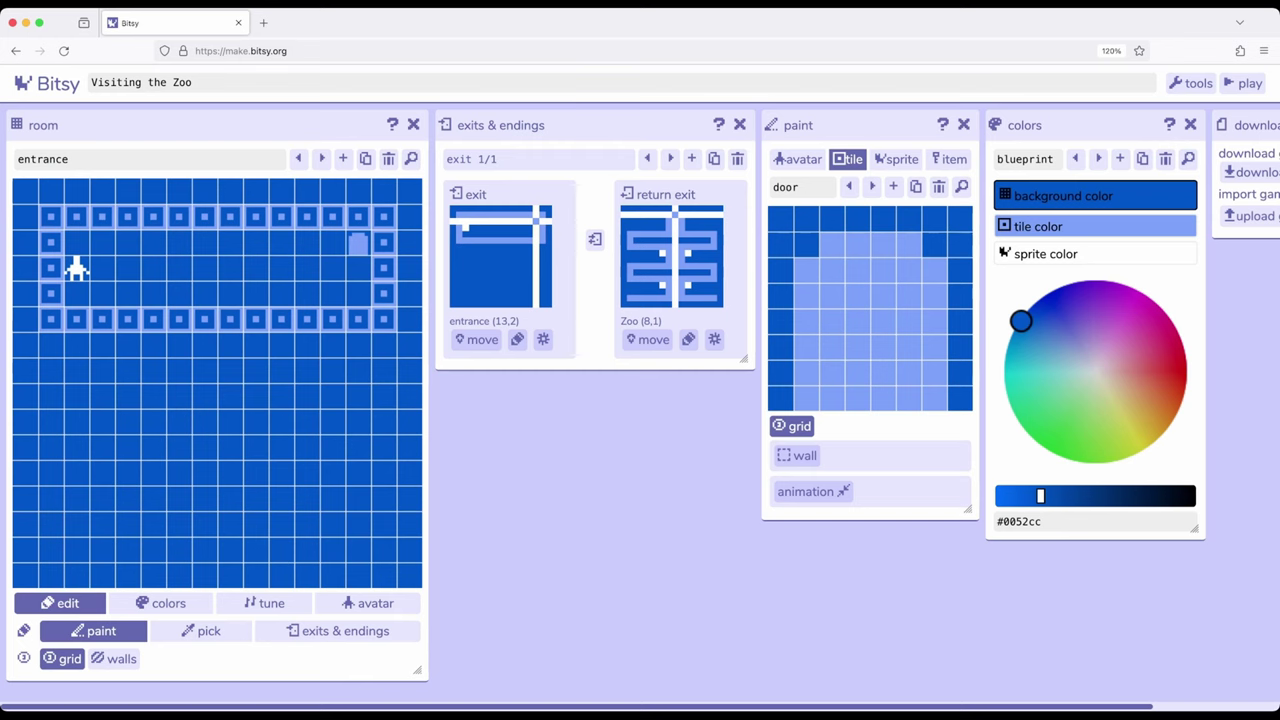
{"action": "left_click", "coordinate": [322, 158]}
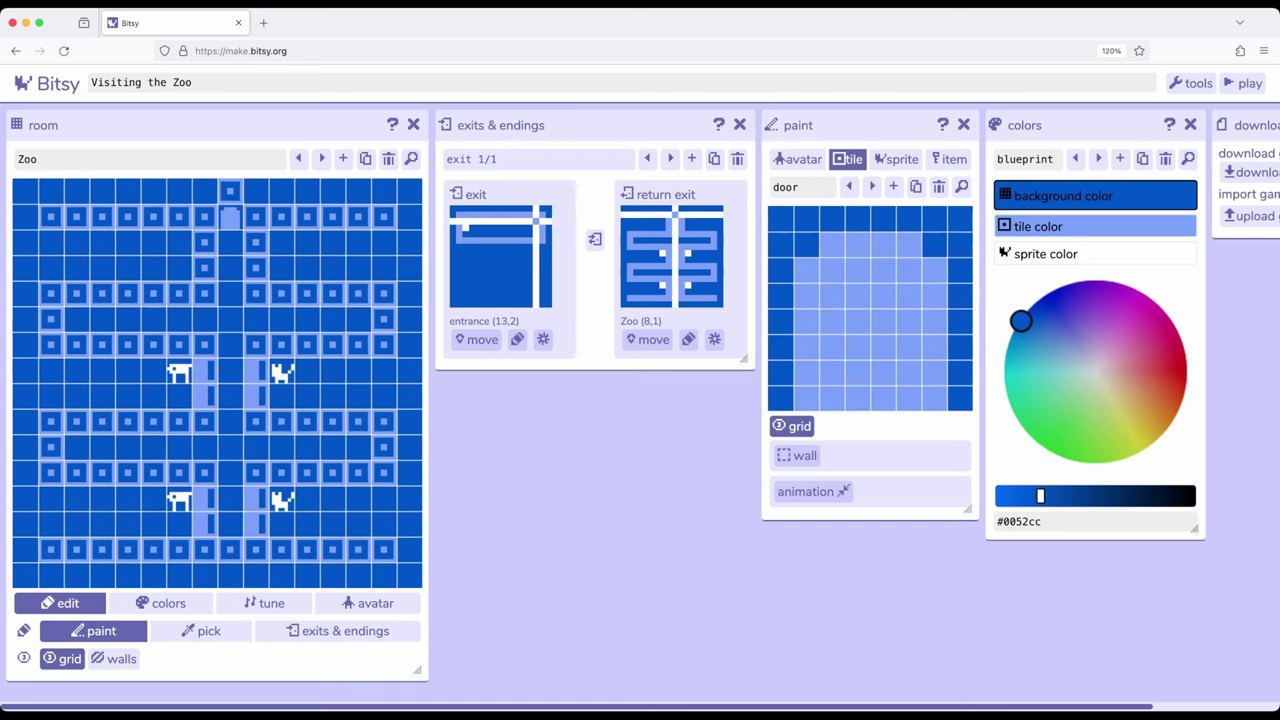
{"action": "left_click", "coordinate": [298, 158]}
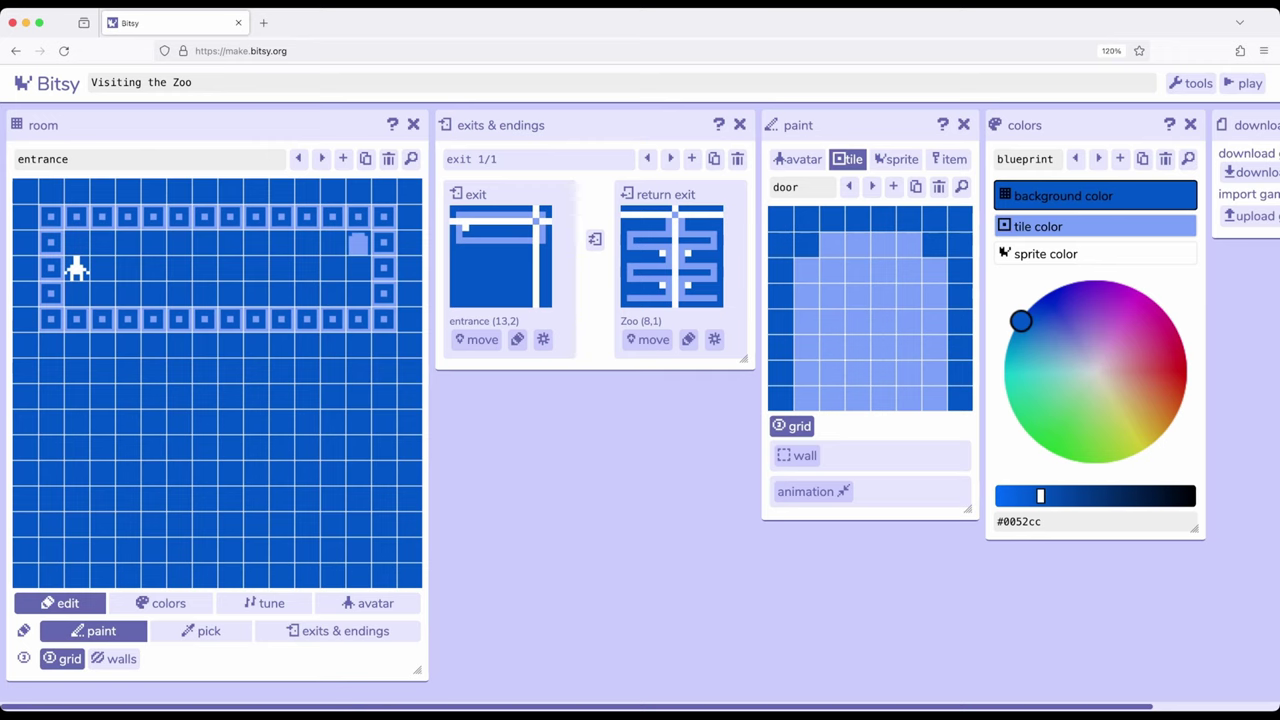
Close the exits & endings editor, leaving the entrance room with its door in the right wall.
{"action": "left_click", "coordinate": [739, 124]}
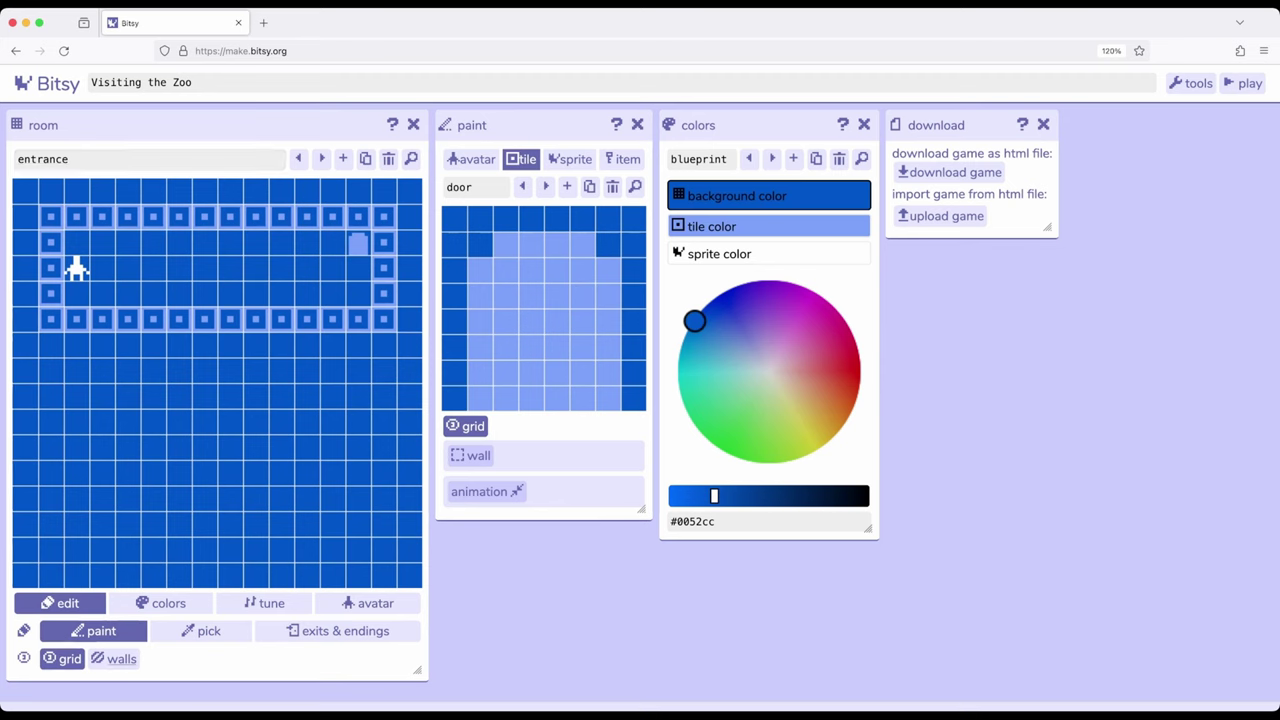
Reopen exits & endings and confirm exit entrance (13,2) links to Zoo door (8,1).
{"action": "left_click", "coordinate": [327, 631]}
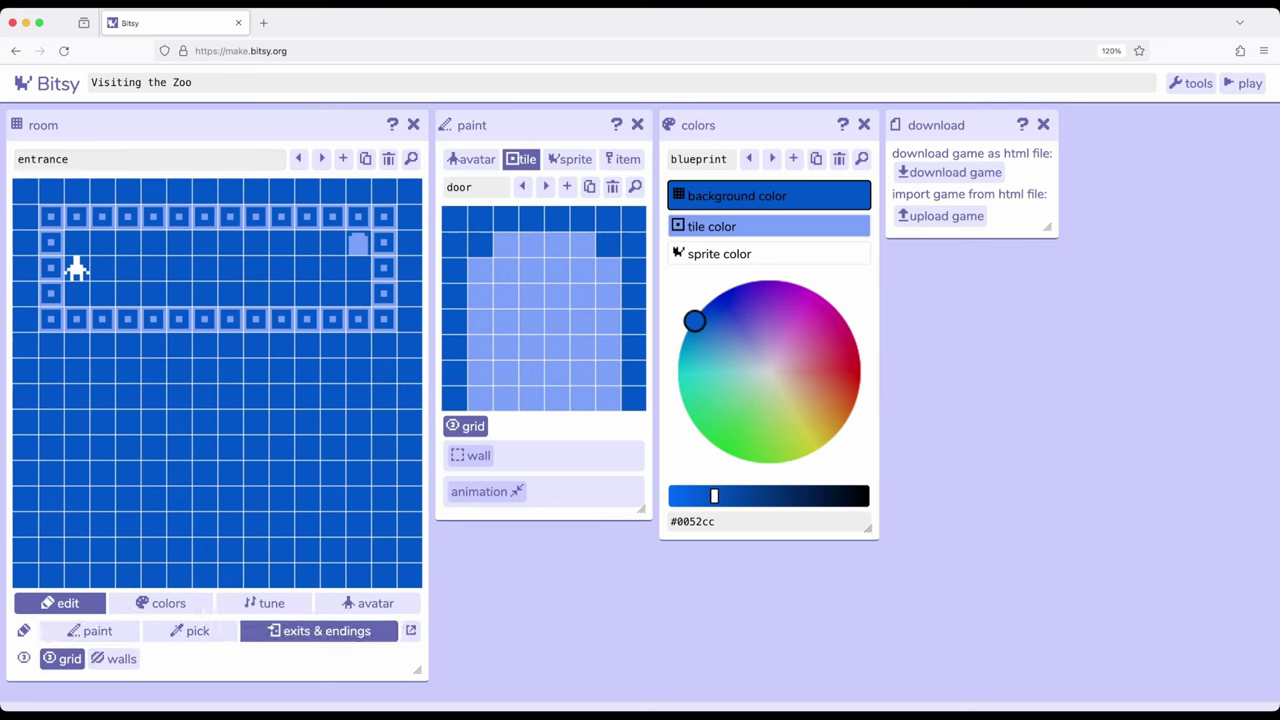
{"action": "left_click", "coordinate": [410, 630]}
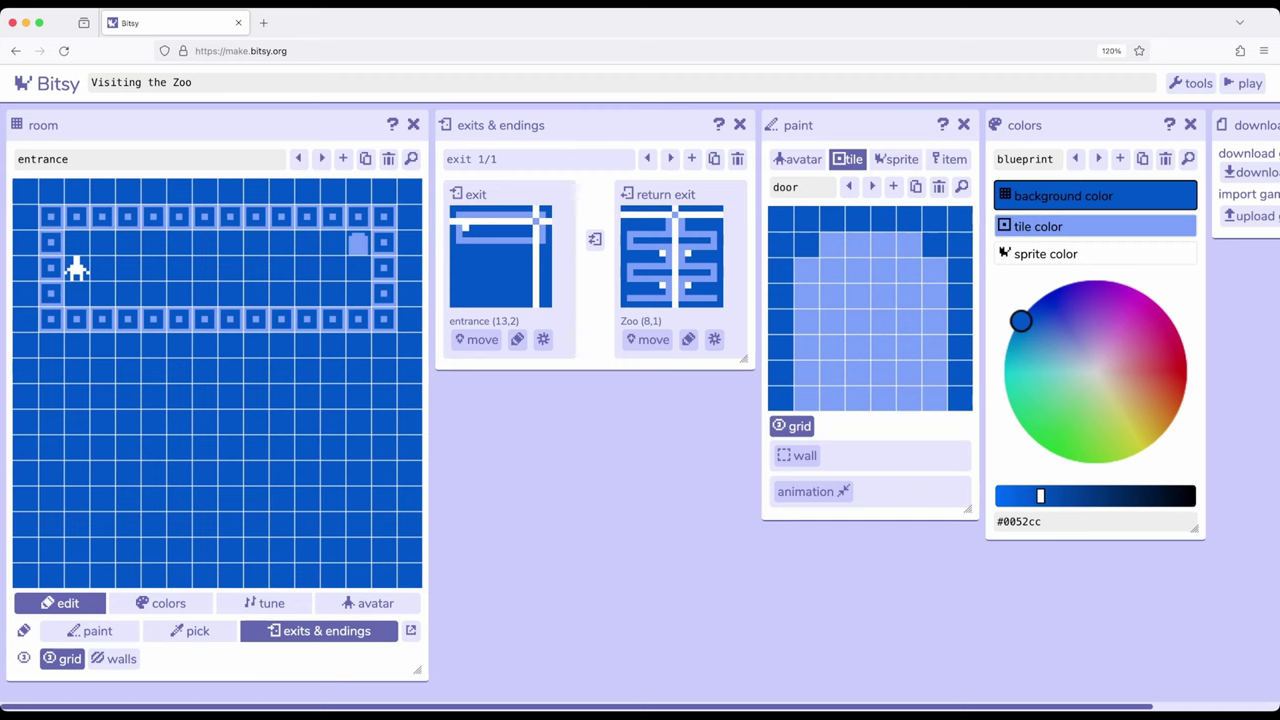
{"action": "left_click", "coordinate": [476, 339]}
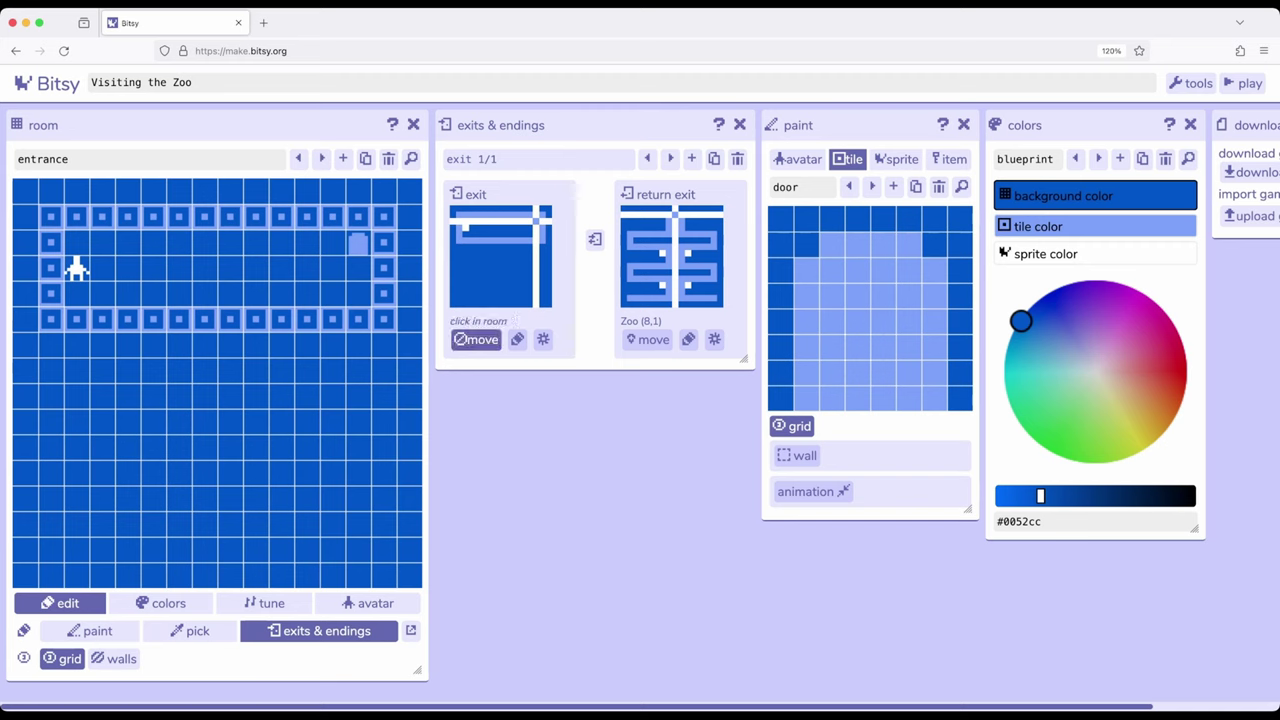
{"action": "key", "text": "Escape"}
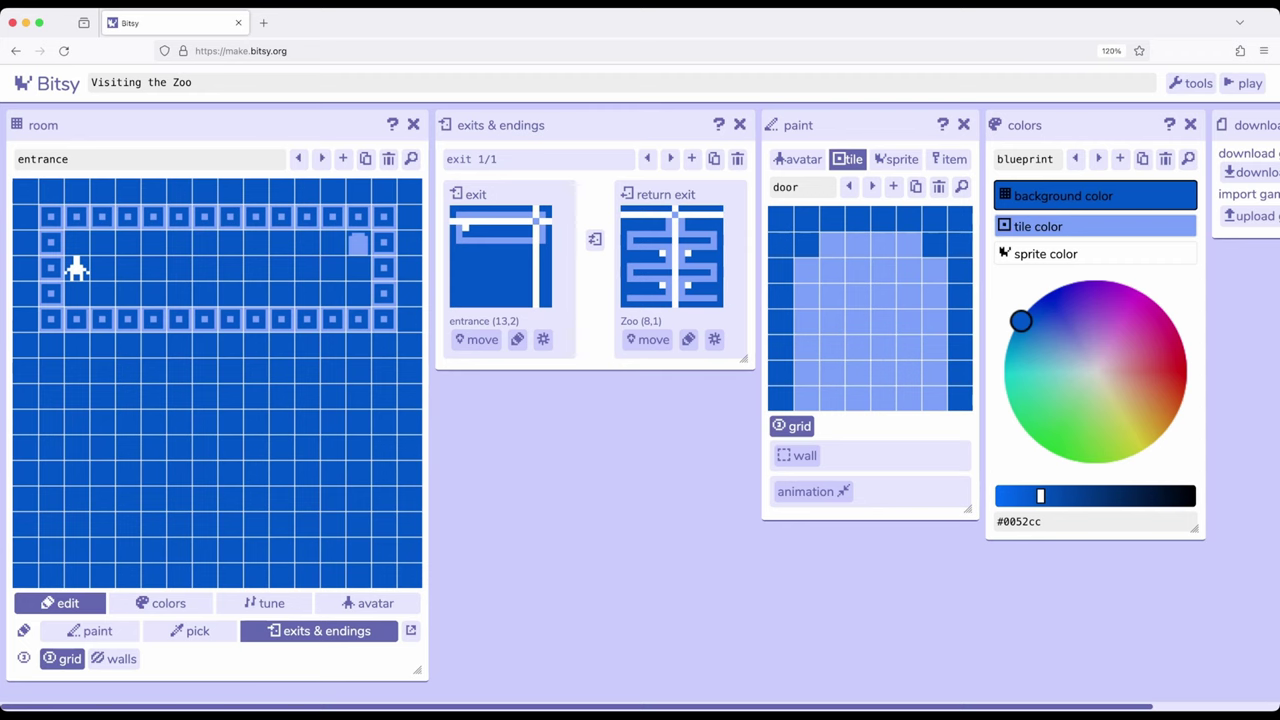
{"action": "left_click", "coordinate": [321, 158]}
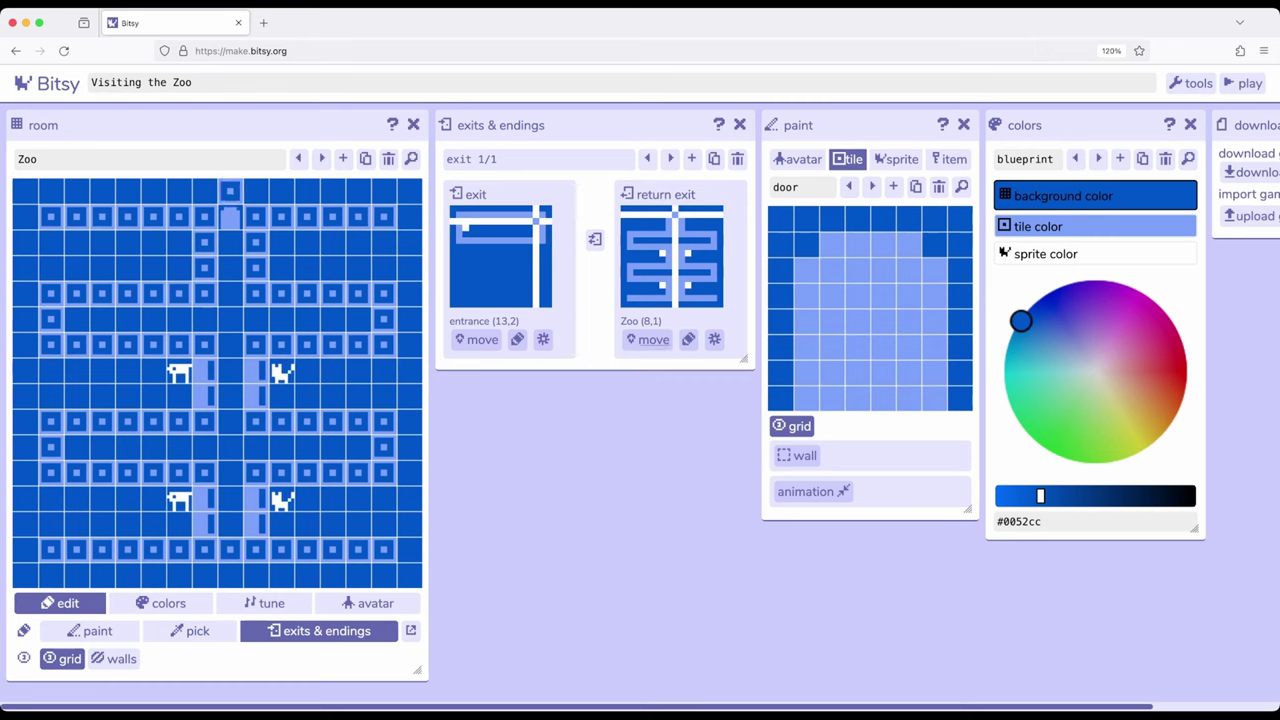
{"action": "left_click", "coordinate": [647, 339]}
{"action": "left_click", "coordinate": [230, 191]}
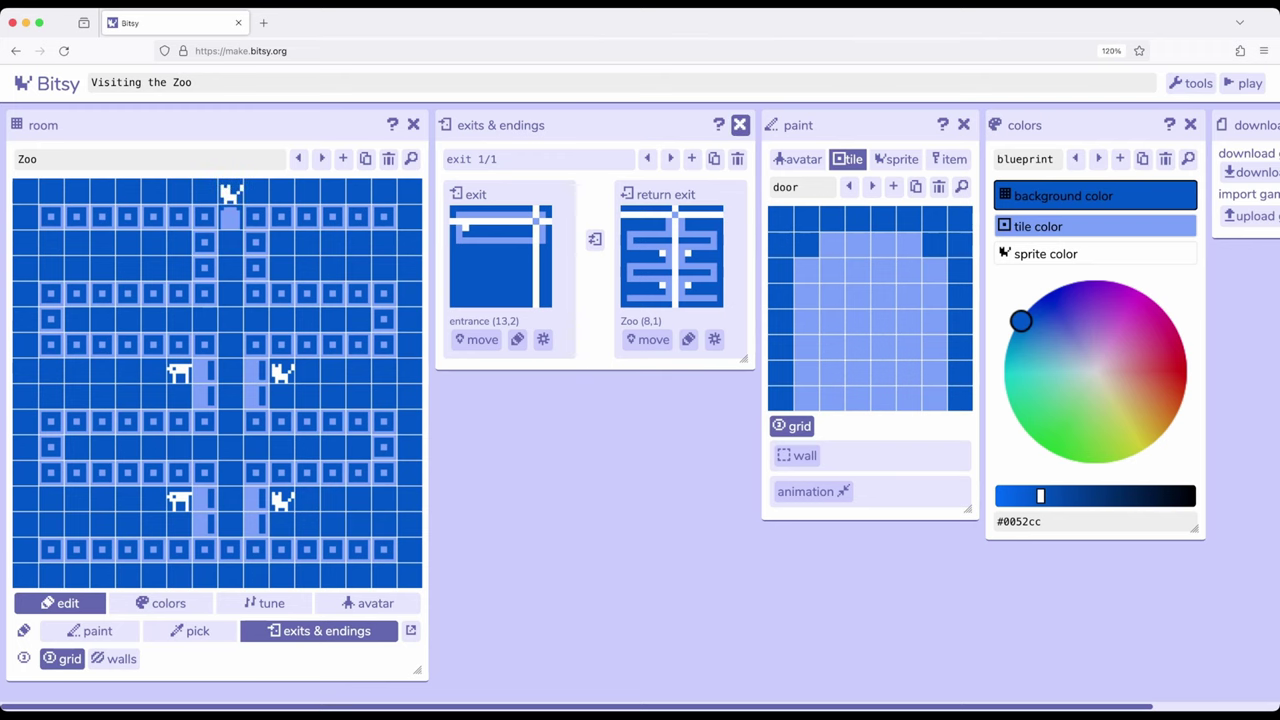
Launch play mode so the game opens on the entrance room with the 'Visiting the Zoo' title.
{"action": "left_click", "coordinate": [740, 124]}
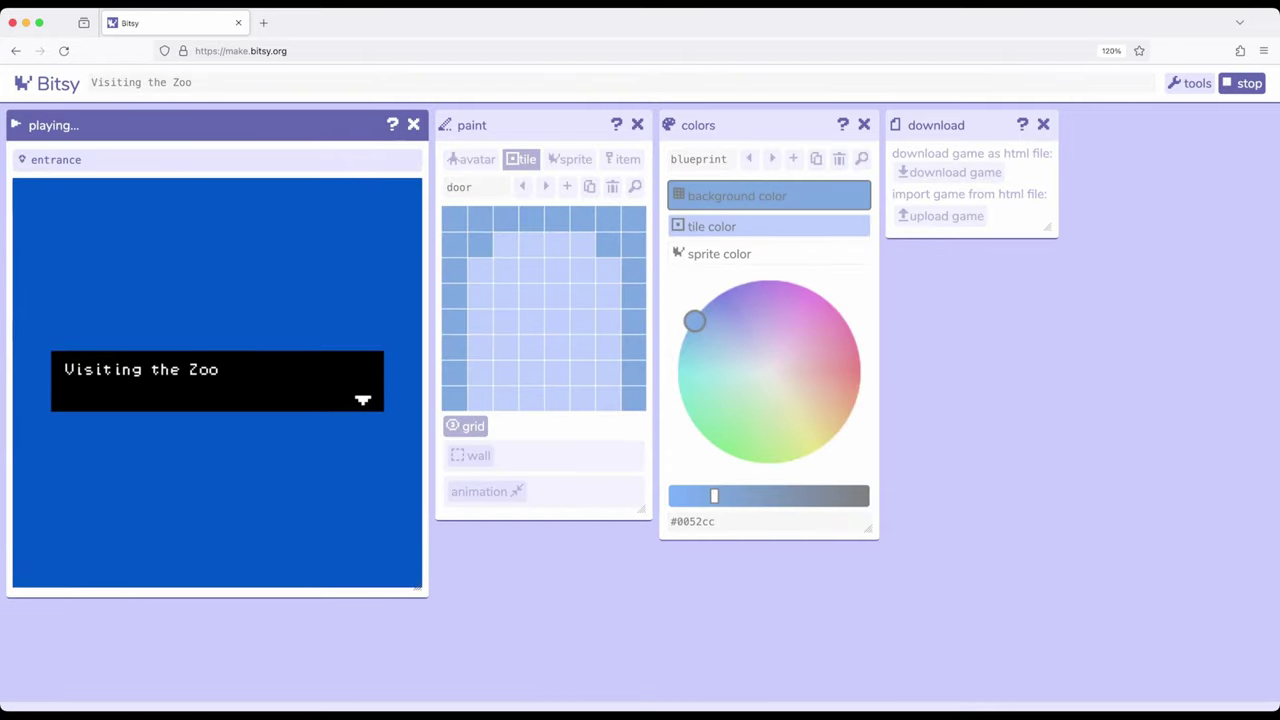
Dismiss the title and walk the avatar across the entrance room to beside the door.
{"action": "key", "text": "Right"}
{"action": "key", "text": "Right"}
{"action": "key", "text": "Right"}
{"action": "key", "text": "Right"}
{"action": "key", "text": "Right"}
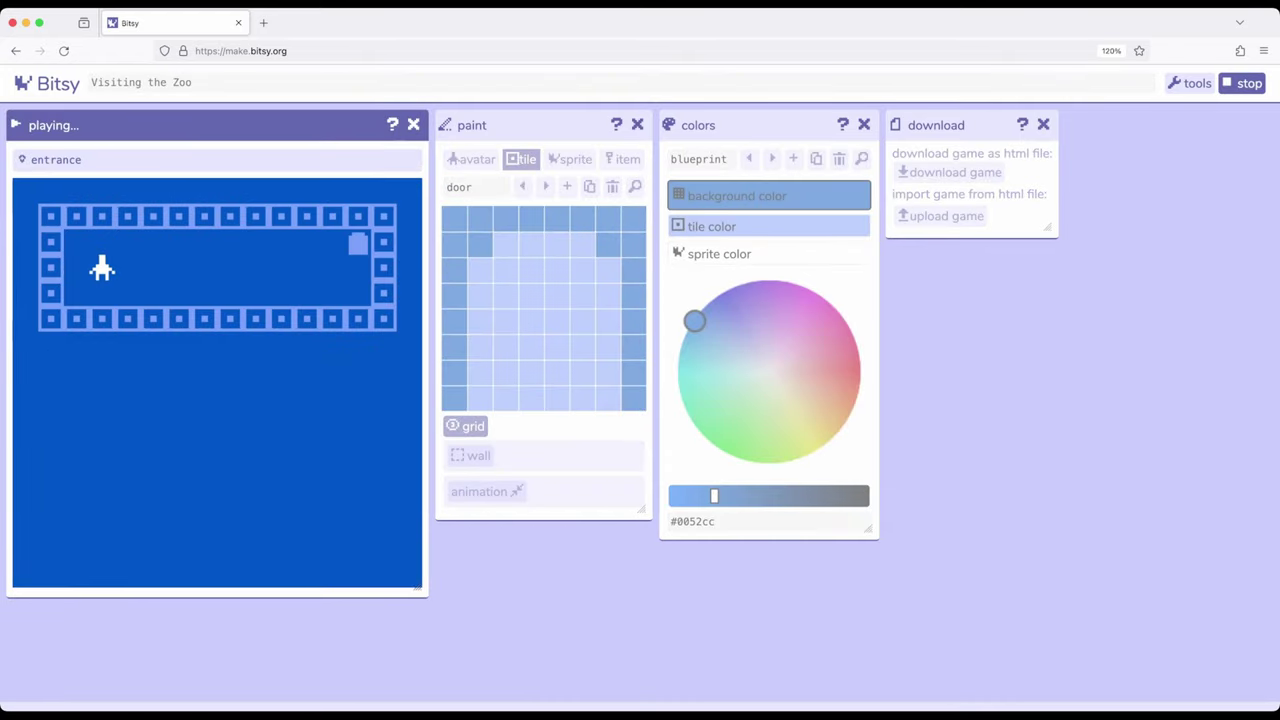
{"action": "key", "text": "Up"}
{"action": "key", "text": "Down"}
{"action": "key", "text": "Left"}
{"action": "key", "text": "Right"}
{"action": "key", "text": "Right"}
{"action": "key", "text": "Right"}
{"action": "key", "text": "Right"}
{"action": "key", "text": "Up"}
{"action": "key", "text": "Right"}
{"action": "key", "text": "Right"}
{"action": "key", "text": "Down"}
{"action": "key", "text": "Left"}
Walk through the door into the Zoo, down and up its corridor, and back out to the entrance.
{"action": "key", "text": "Right"}
{"action": "key", "text": "Right"}
{"action": "key", "text": "Up"}
{"action": "key", "text": "Right"}
{"action": "key", "text": "Down"}
{"action": "key", "text": "Down"}
{"action": "key", "text": "Down"}
{"action": "key", "text": "Down"}
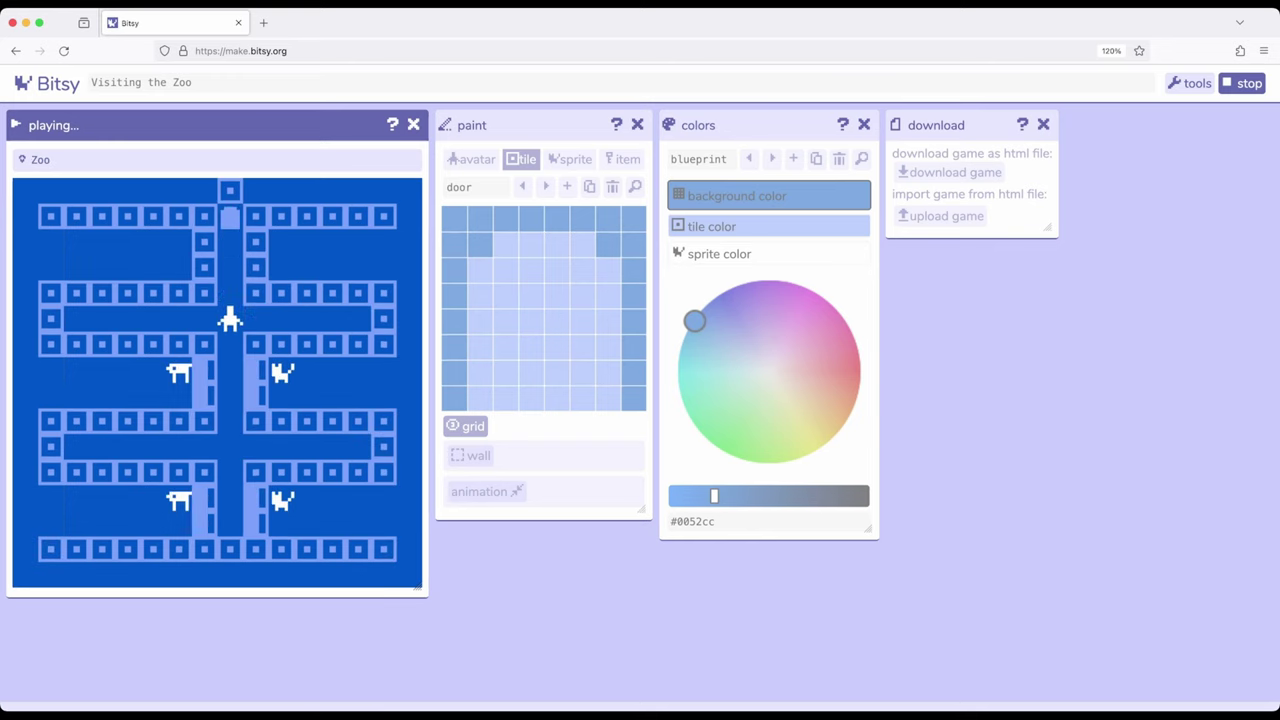
{"action": "key", "text": "Up"}
{"action": "key", "text": "Up"}
{"action": "key", "text": "Up"}
{"action": "key", "text": "Up"}
{"action": "key", "text": "Left"}
{"action": "key", "text": "Left"}
{"action": "key", "text": "Right"}
{"action": "key", "text": "Right"}
{"action": "key", "text": "Down"}
{"action": "key", "text": "Down"}
{"action": "key", "text": "Down"}
{"action": "key", "text": "Down"}
{"action": "key", "text": "Down"}
{"action": "key", "text": "Down"}
{"action": "key", "text": "Down"}
{"action": "key", "text": "Up"}
{"action": "key", "text": "Up"}
{"action": "key", "text": "Up"}
{"action": "key", "text": "Up"}
{"action": "key", "text": "Up"}
{"action": "key", "text": "Down"}
Repeat the round trip through the door into the Zoo and back to the entrance room.
{"action": "key", "text": "Up"}
{"action": "key", "text": "Up"}
{"action": "key", "text": "Up"}
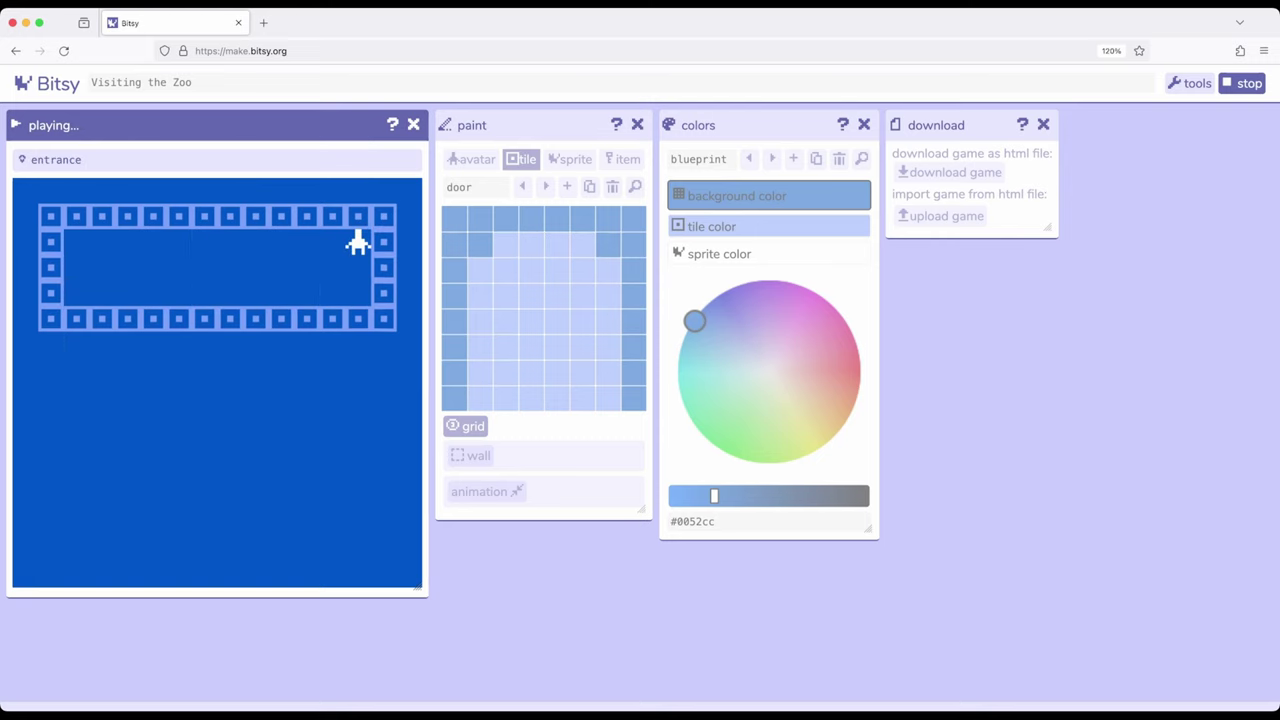
{"action": "key", "text": "Left"}
{"action": "key", "text": "Left"}
{"action": "key", "text": "Right"}
{"action": "key", "text": "Right"}
{"action": "key", "text": "Down"}
{"action": "key", "text": "Down"}
{"action": "key", "text": "Up"}
{"action": "key", "text": "Up"}
{"action": "key", "text": "Left"}
{"action": "key", "text": "Left"}
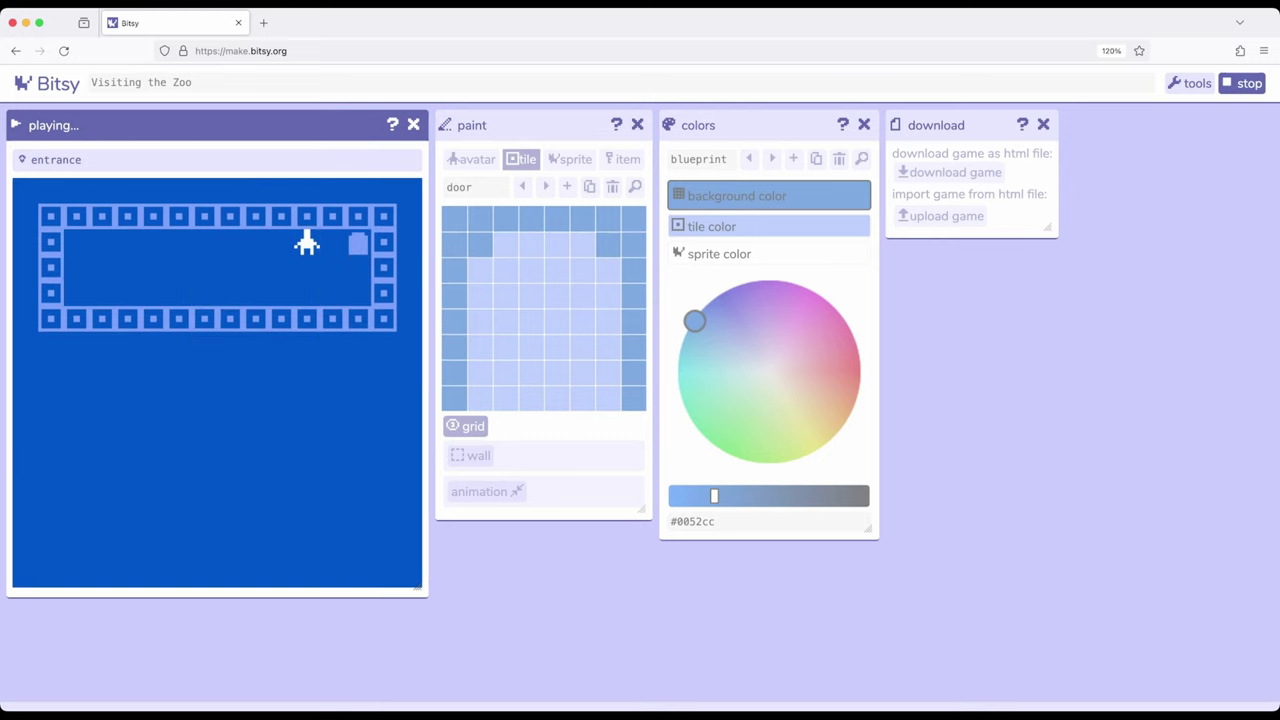